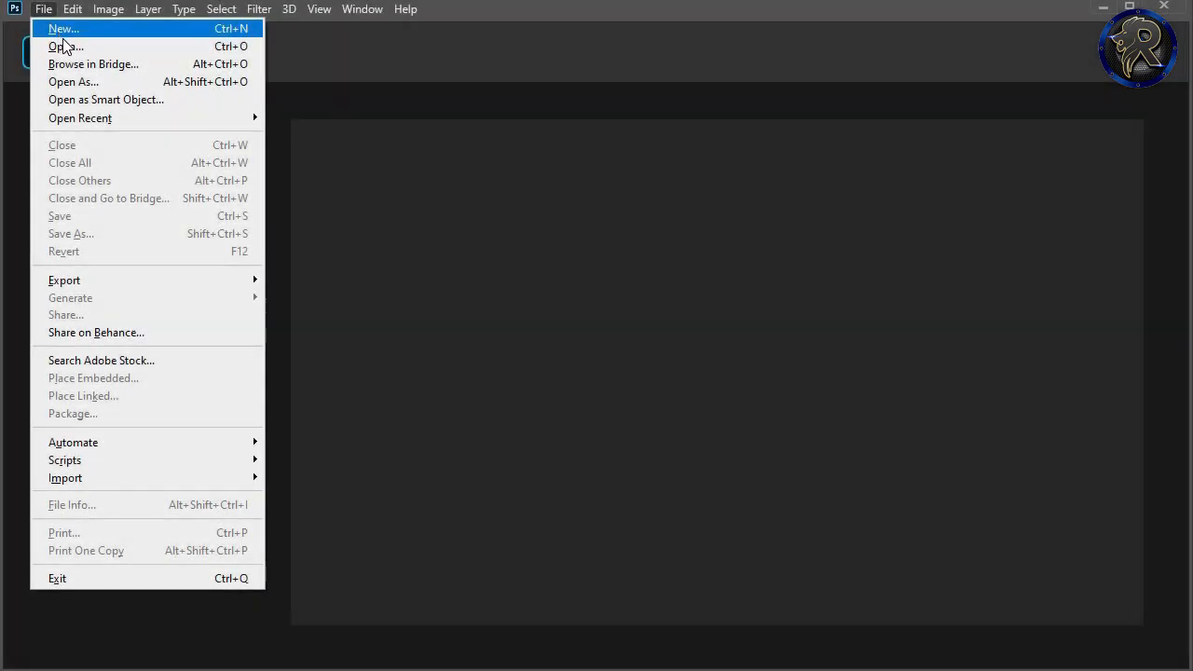
# Step: Open the portrait photo 088d290e7f7df76130b654364b4df302.jpg from the Pictures folder
pyautogui.click(64, 42)
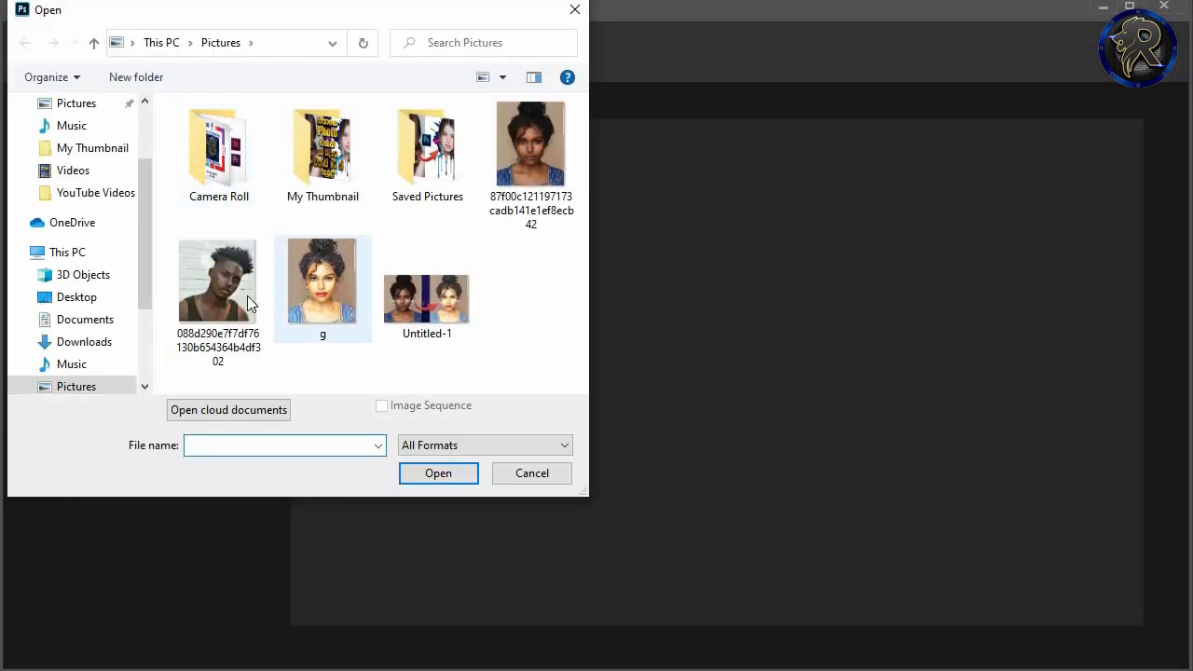
pyautogui.click(224, 285)
pyautogui.click(434, 474)
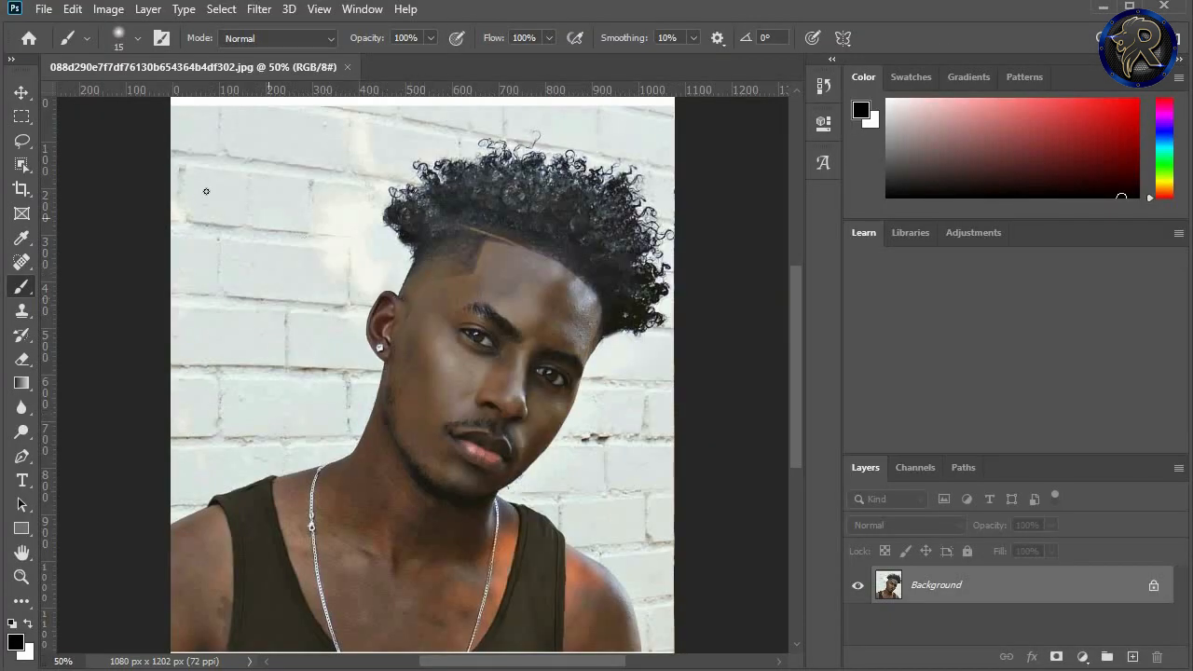
# Step: Select the man with the Object Selection tool by enclosing nearly the whole photo in a rectangle of about 1080 × 1197 px
pyautogui.click(23, 164)
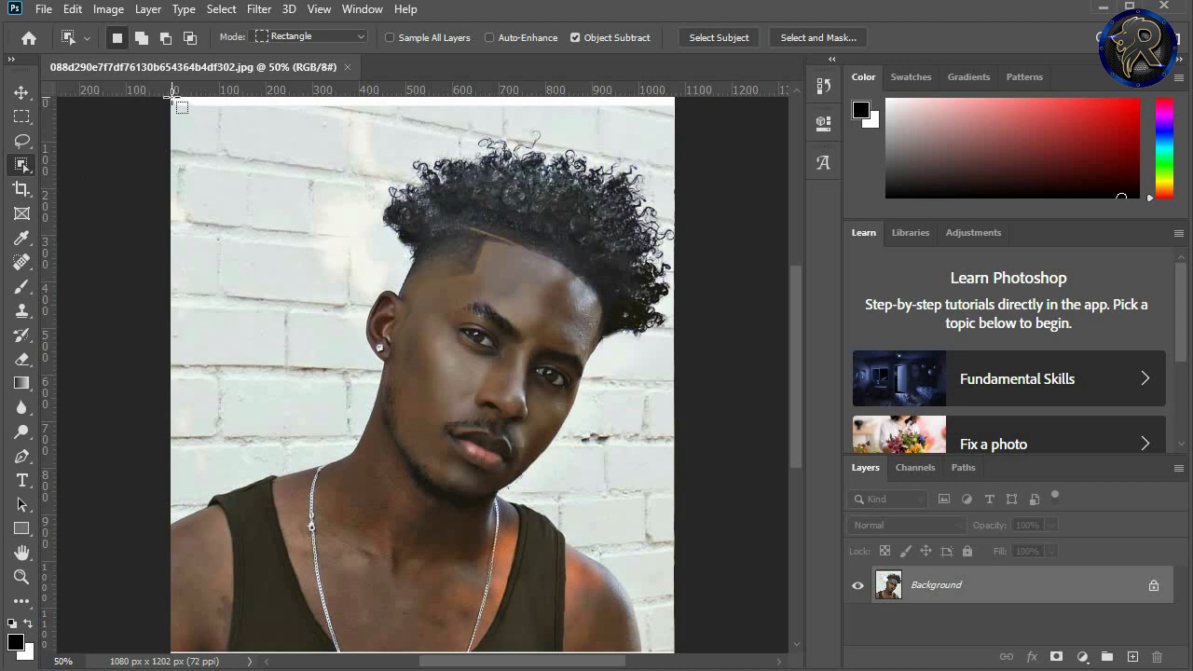
pyautogui.moveTo(174, 97); pyautogui.dragTo(678, 634)
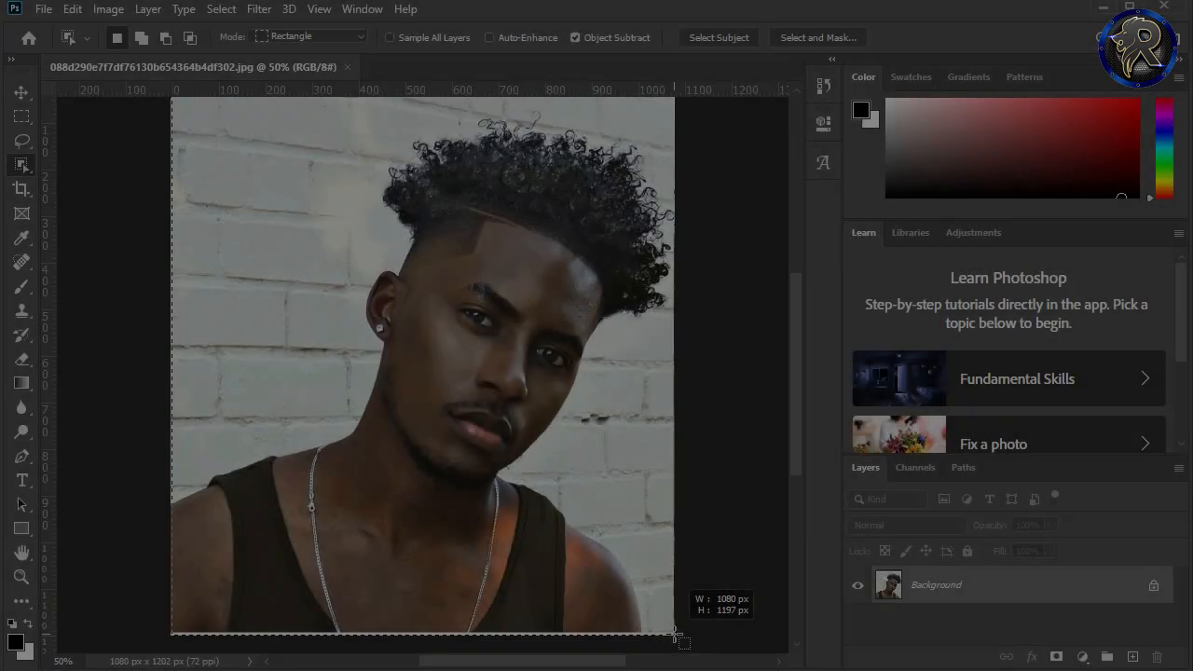
pyautogui.moveTo(678, 634); pyautogui.dragTo(810, 501)
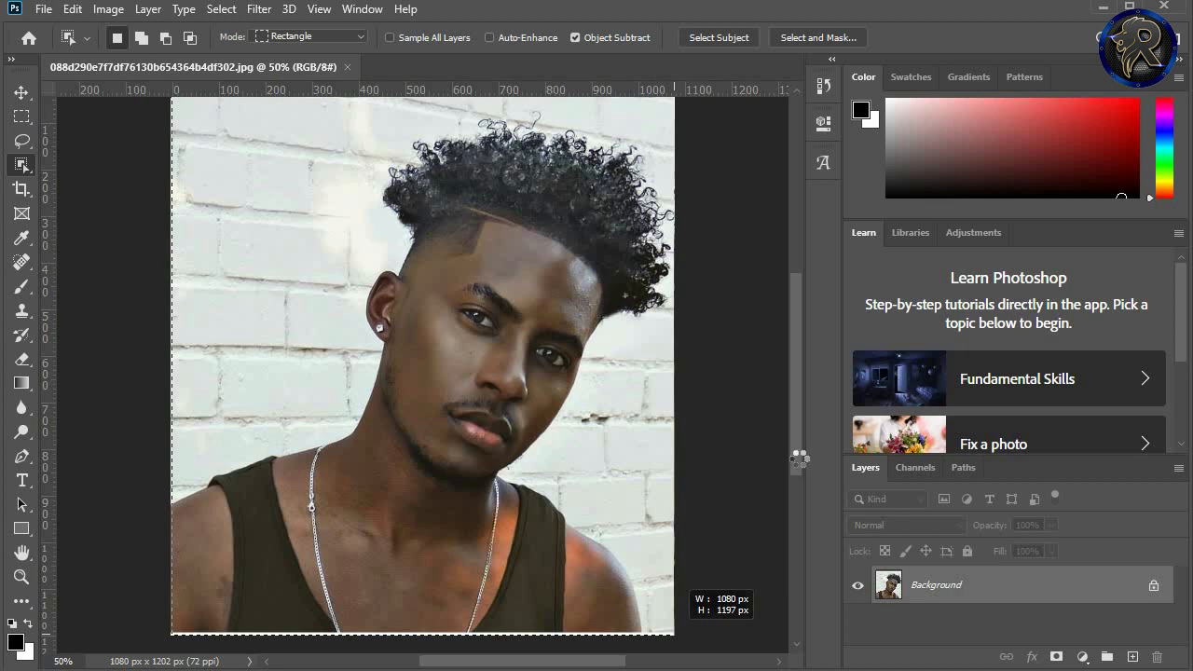
pyautogui.moveTo(799, 459); pyautogui.dragTo(798, 458)
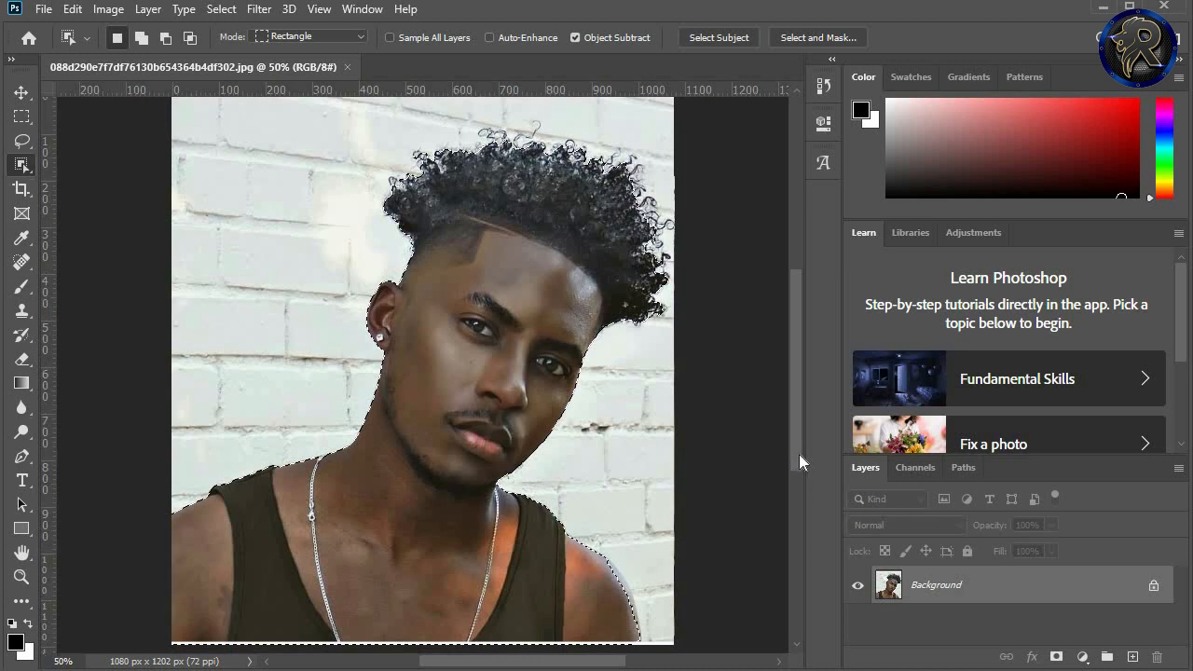
pyautogui.scroll(8, 509, 412)
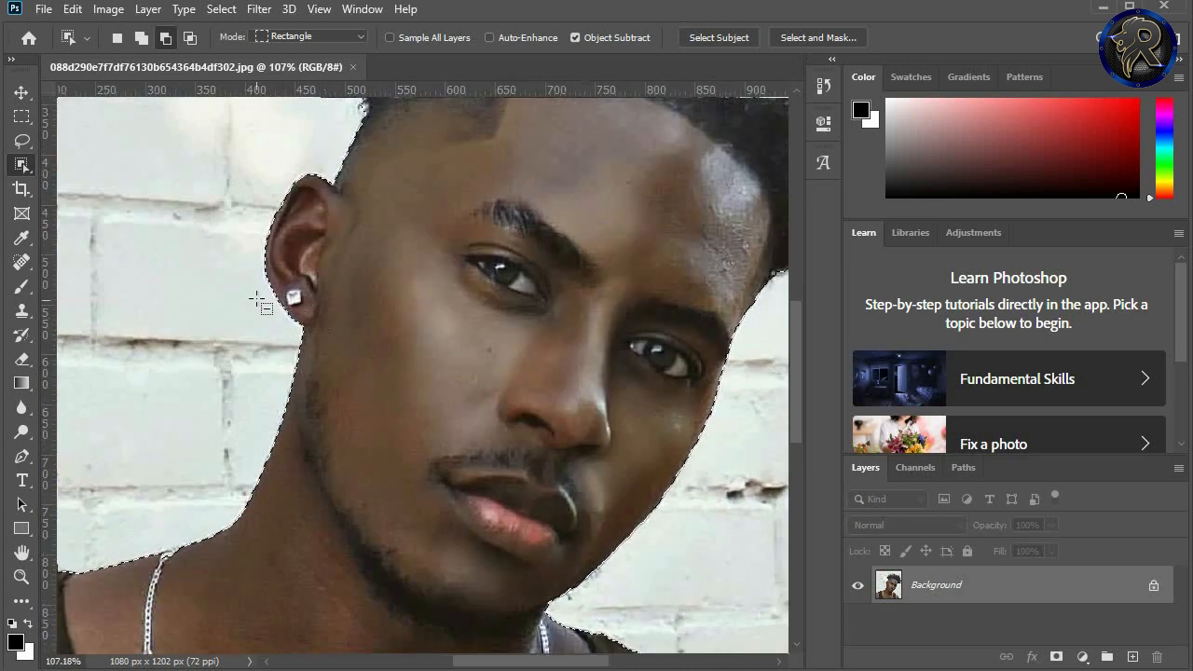
pyautogui.scroll(-5, 727, 364)
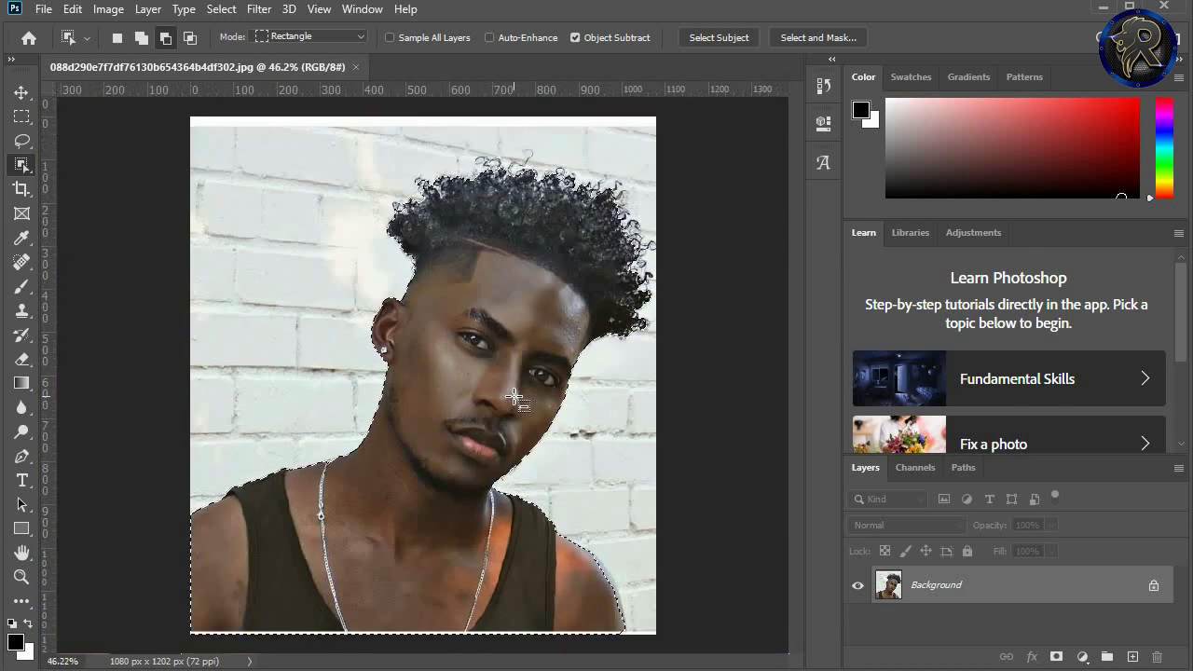
pyautogui.scroll(1, 514, 398)
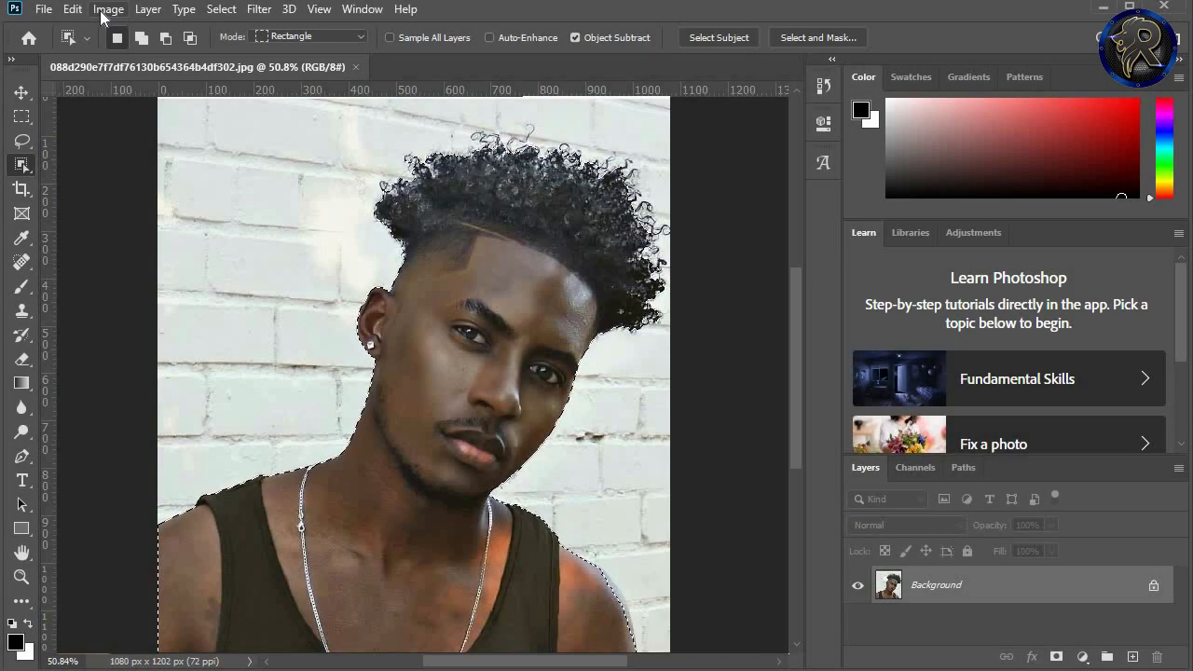
# Step: Brighten the selected man with a Curves adjustment on the RGB channel, placing a point at input 51, output 103
pyautogui.click(106, 9)
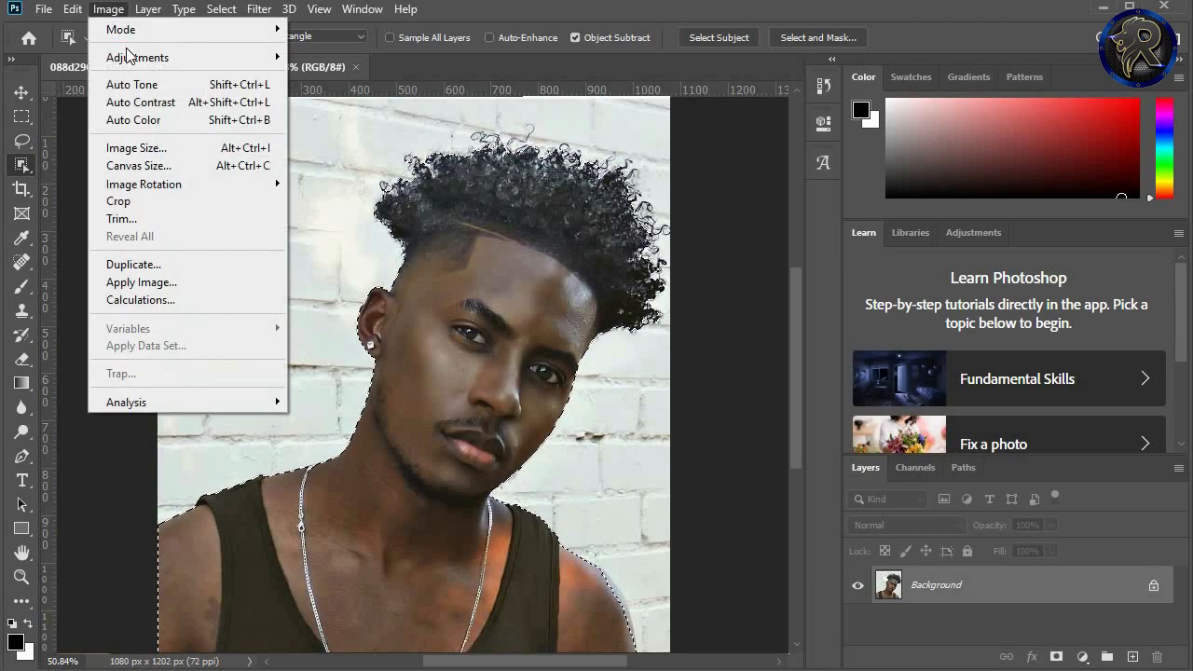
pyautogui.moveTo(131, 57)
pyautogui.click(411, 93)
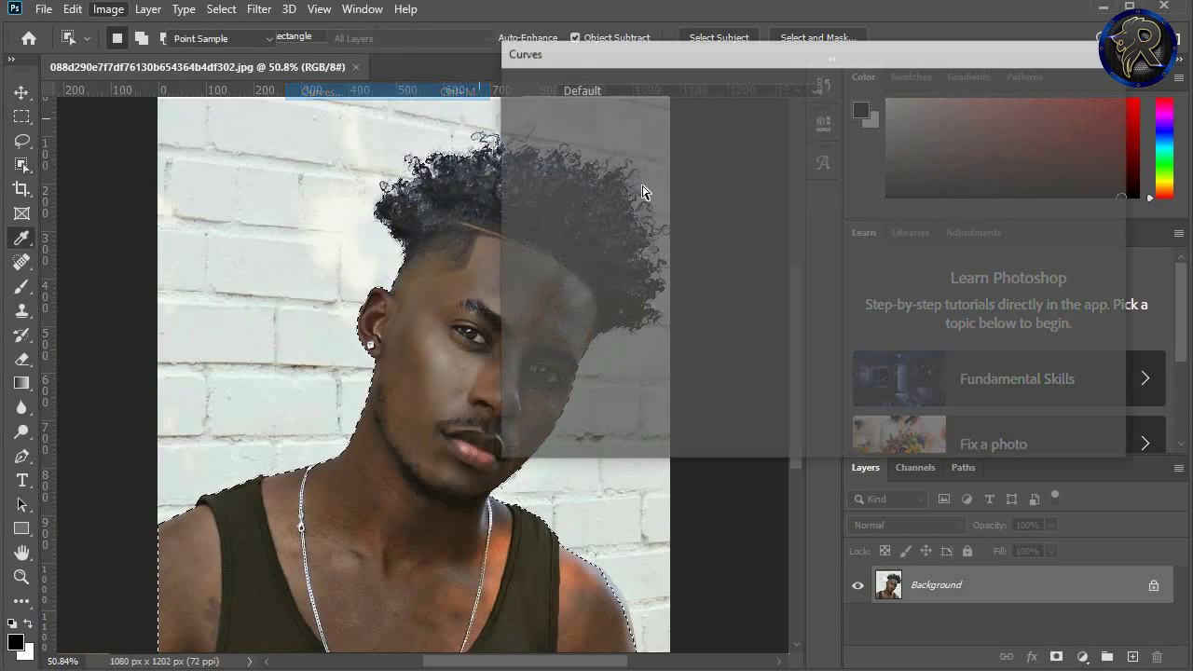
pyautogui.moveTo(741, 61); pyautogui.dragTo(940, 123)
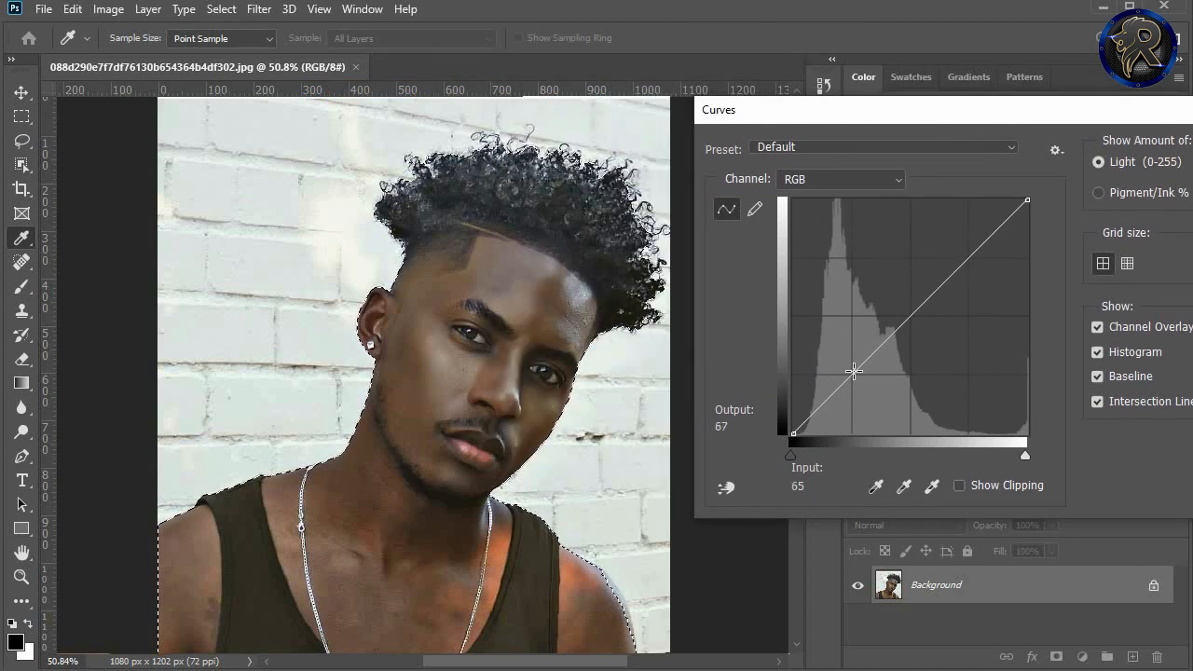
pyautogui.moveTo(853, 371); pyautogui.dragTo(840, 339)
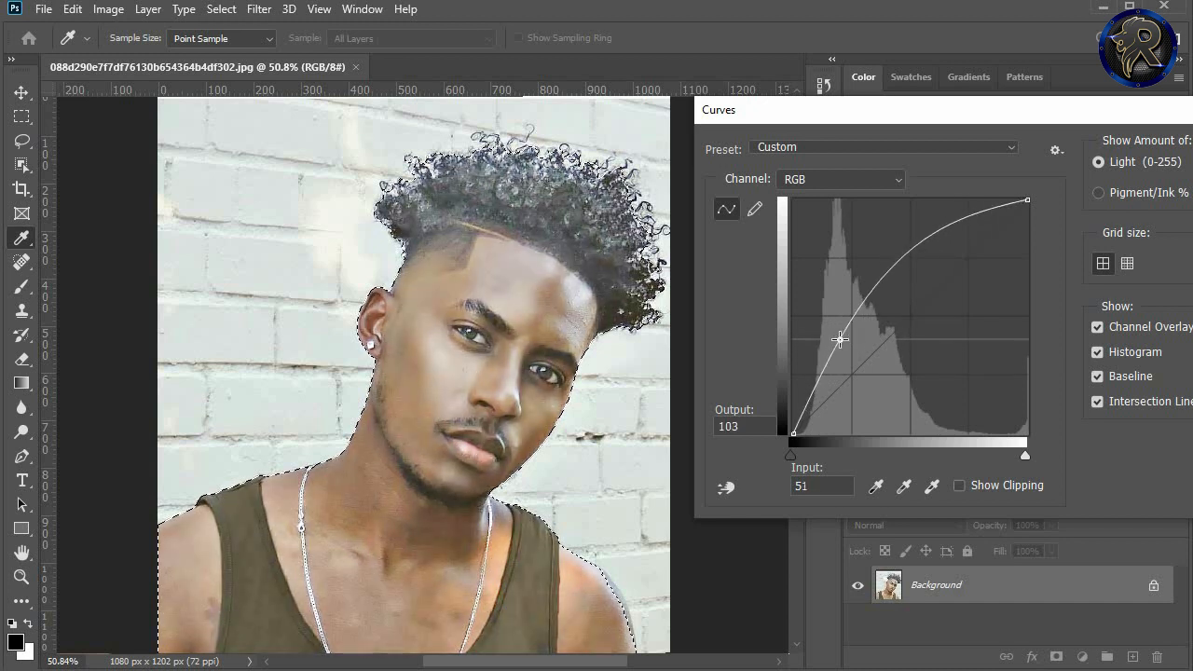
pyautogui.moveTo(960, 118); pyautogui.dragTo(777, 119)
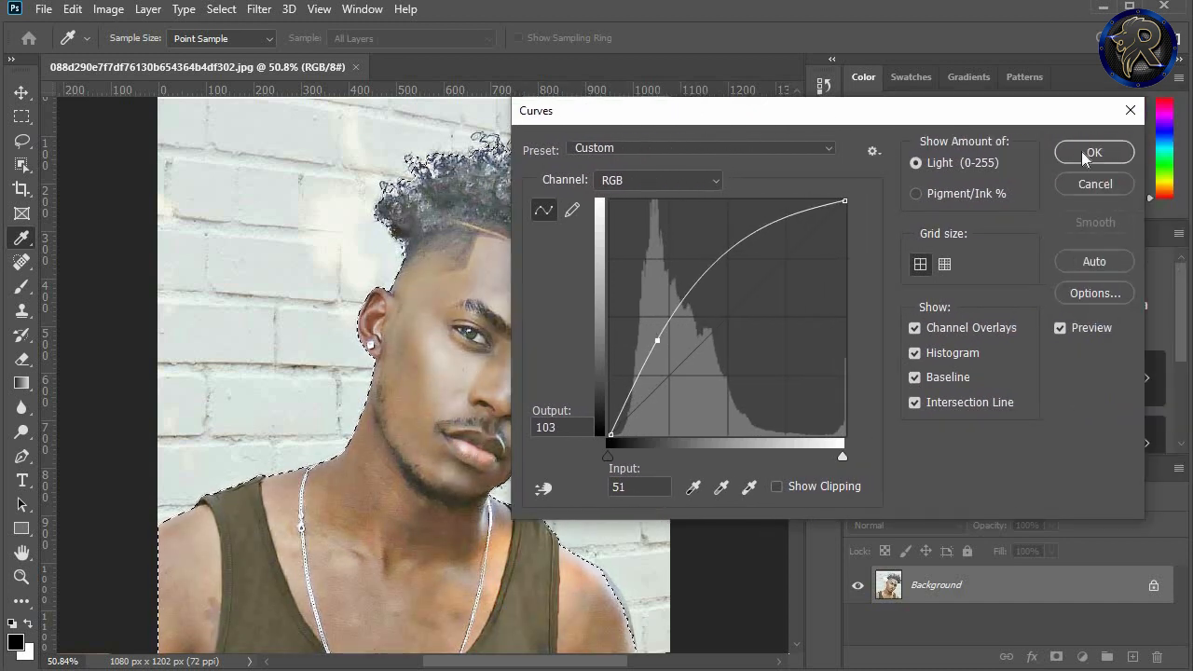
pyautogui.click(1087, 153)
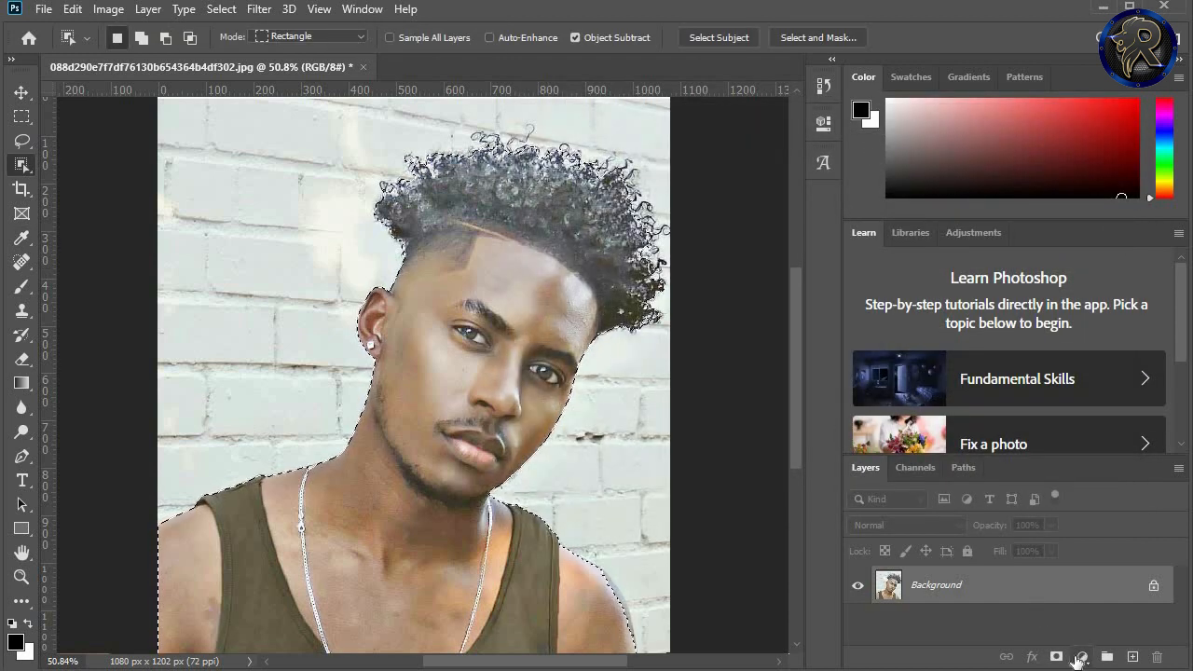
# Step: Add a Solid Color fill layer in f6d99a over the selected man and set its blend mode to Soft Light
pyautogui.click(1082, 660)
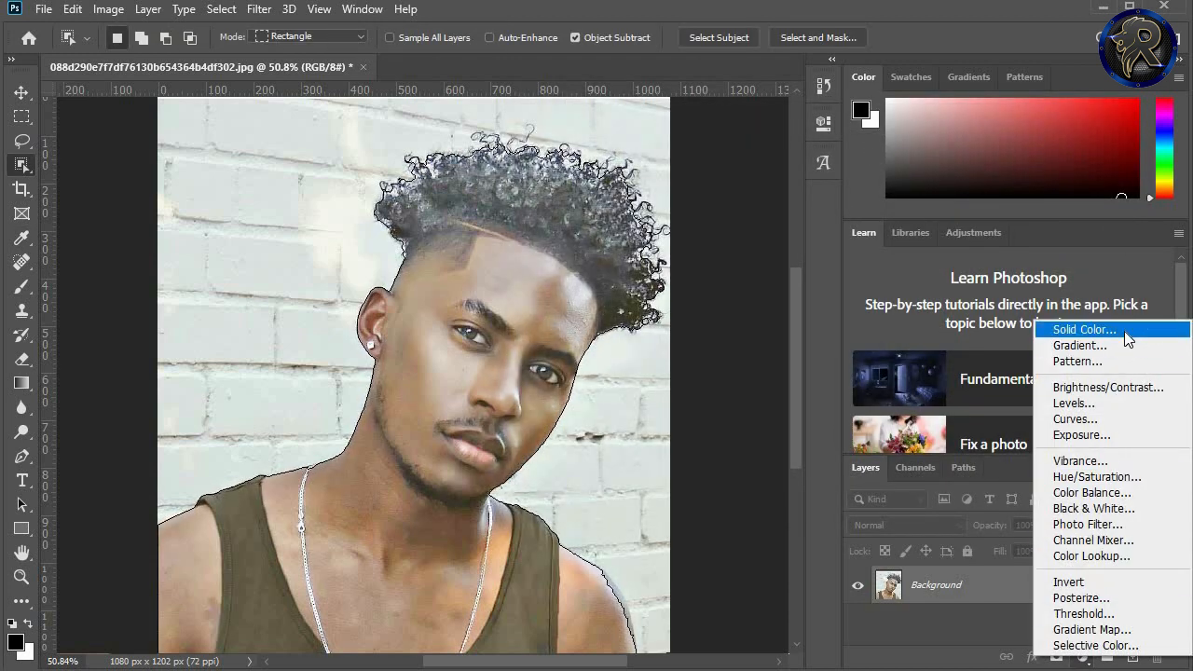
pyautogui.click(1124, 331)
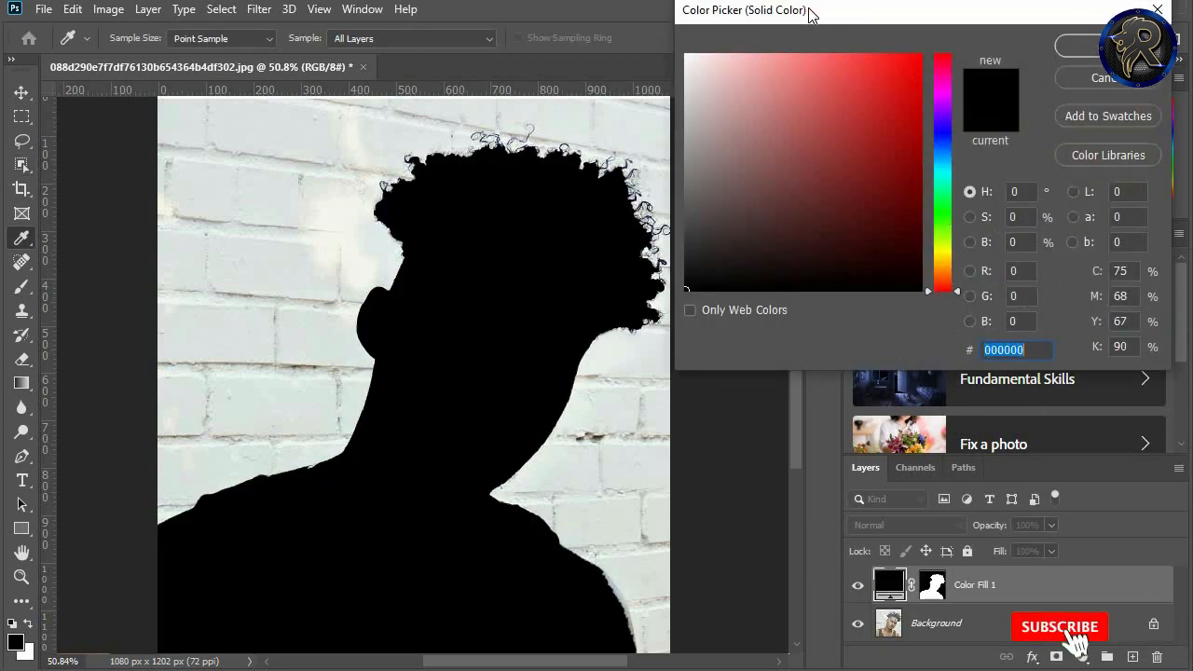
pyautogui.moveTo(811, 12); pyautogui.dragTo(900, 169)
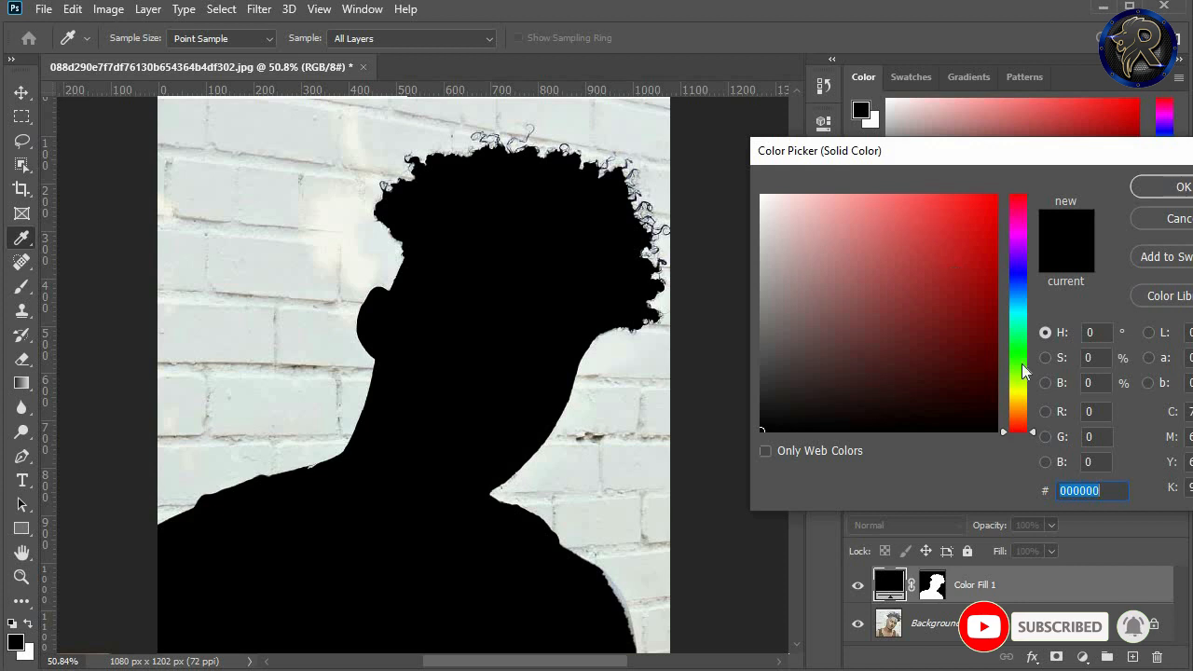
pyautogui.moveTo(1020, 402); pyautogui.dragTo(1022, 410)
pyautogui.click(834, 224)
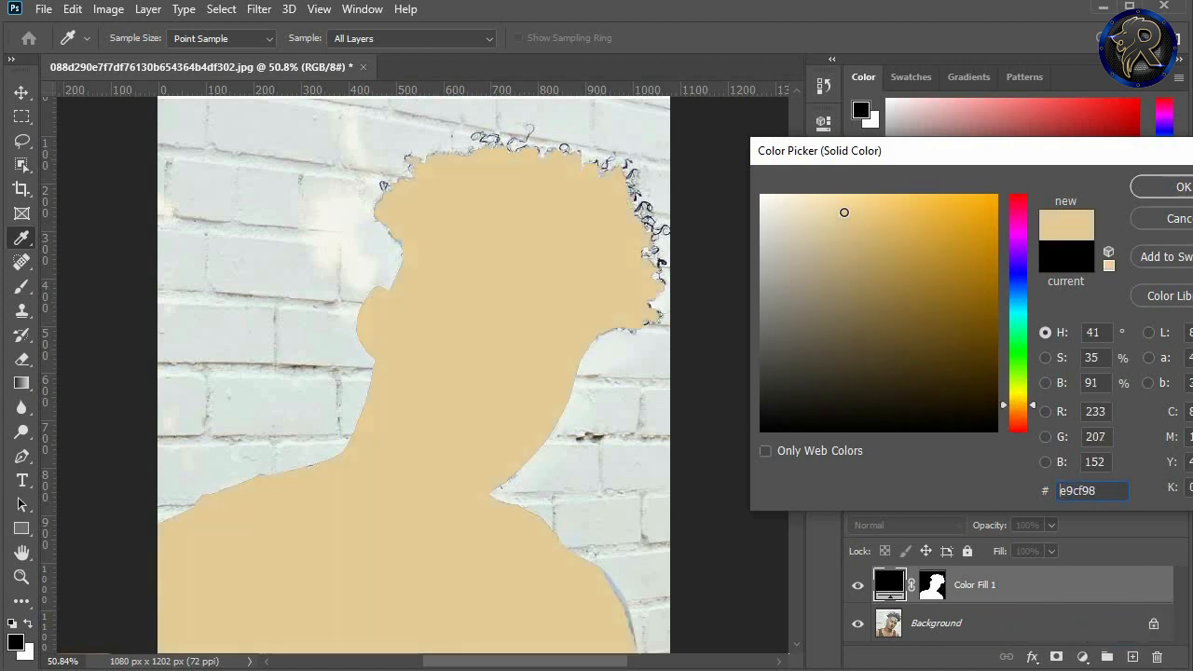
pyautogui.moveTo(845, 213)
pyautogui.mouseDown()
pyautogui.moveTo(791, 199)
pyautogui.moveTo(848, 202)
pyautogui.mouseUp()
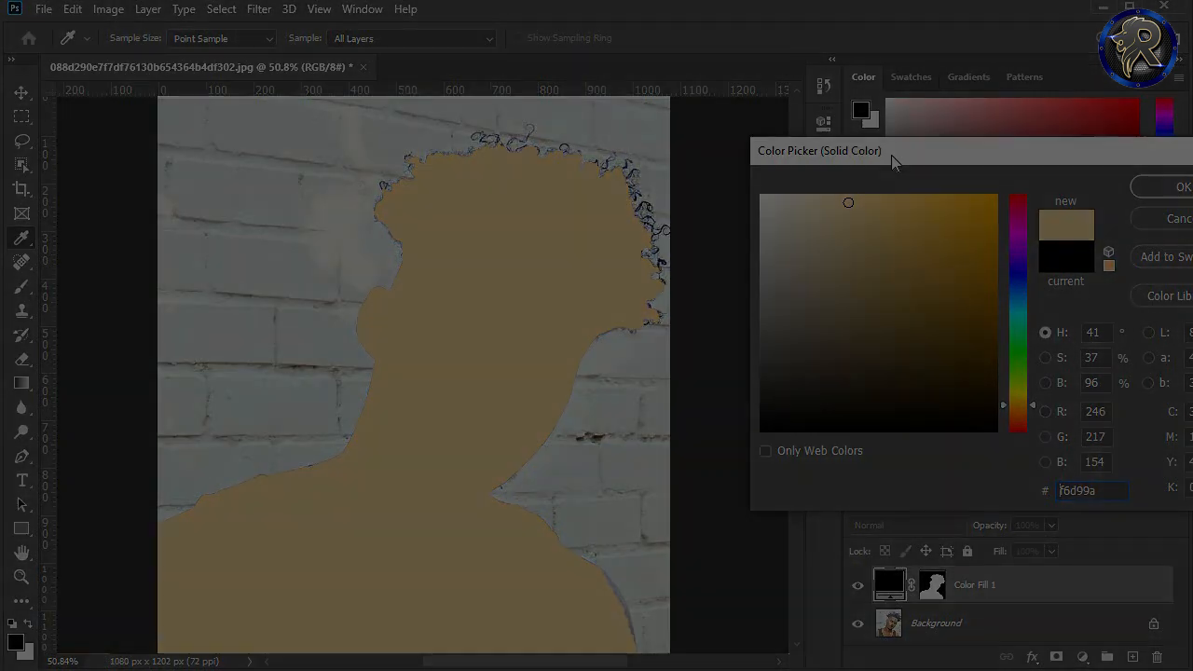
pyautogui.click(1090, 166)
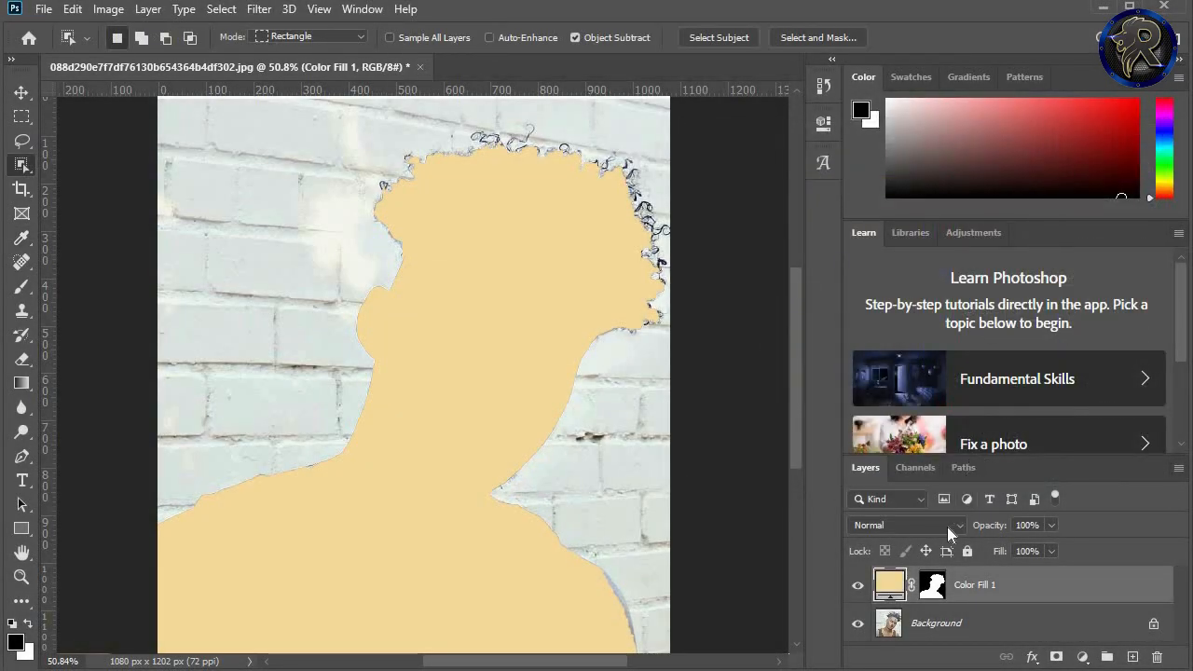
pyautogui.click(951, 532)
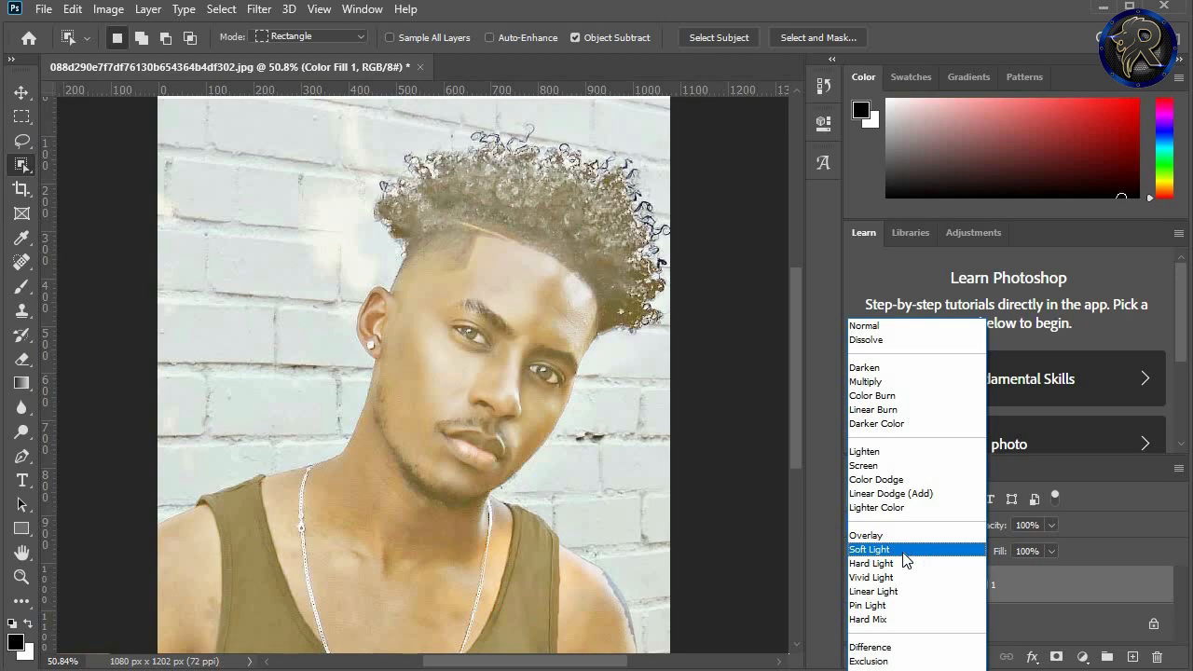
pyautogui.click(905, 550)
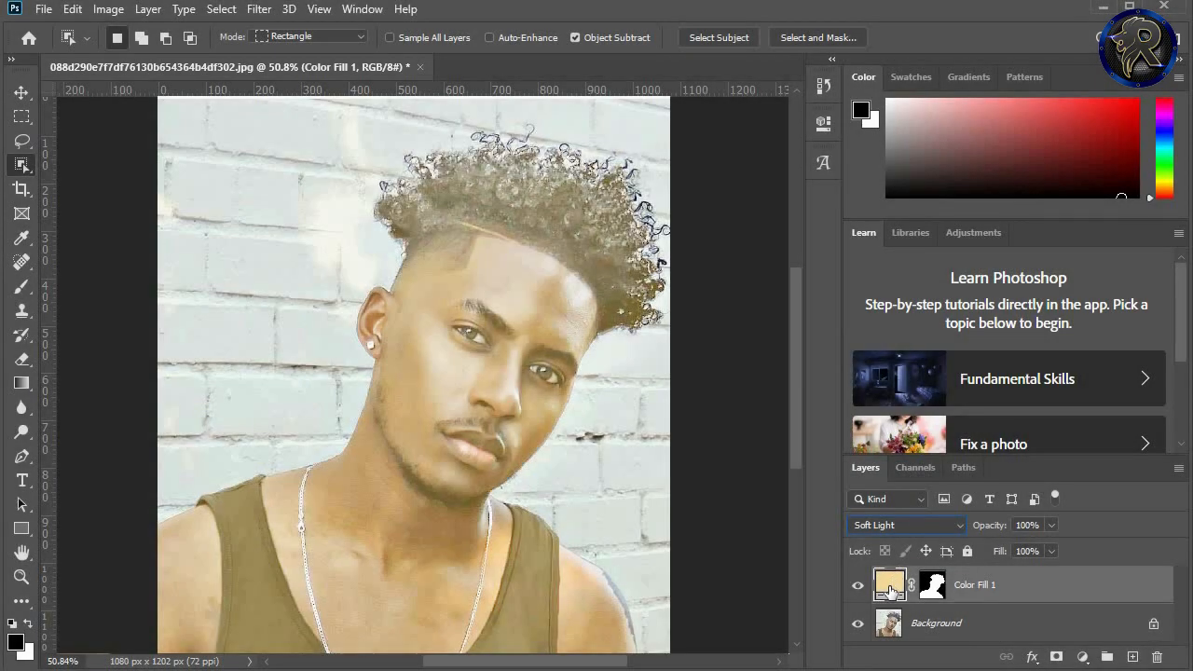
# Step: Change the Color Fill 1 layer's colour to the darker tan cdb071
pyautogui.doubleClick(890, 586)
pyautogui.moveTo(878, 138); pyautogui.dragTo(1020, 152)
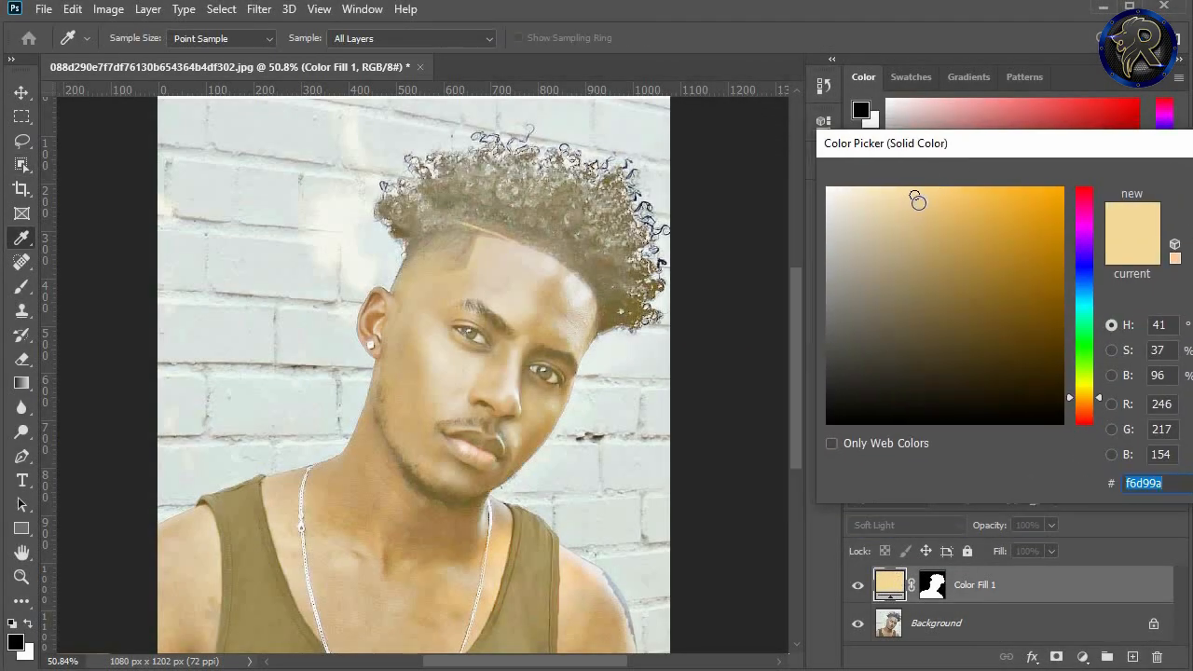
pyautogui.click(897, 206)
pyautogui.moveTo(885, 235)
pyautogui.mouseDown()
pyautogui.moveTo(916, 325)
pyautogui.moveTo(908, 287)
pyautogui.moveTo(925, 300)
pyautogui.moveTo(937, 267)
pyautogui.moveTo(913, 210)
pyautogui.moveTo(948, 234)
pyautogui.moveTo(928, 214)
pyautogui.moveTo(929, 229)
pyautogui.moveTo(952, 190)
pyautogui.mouseUp()
pyautogui.moveTo(976, 142); pyautogui.dragTo(861, 134)
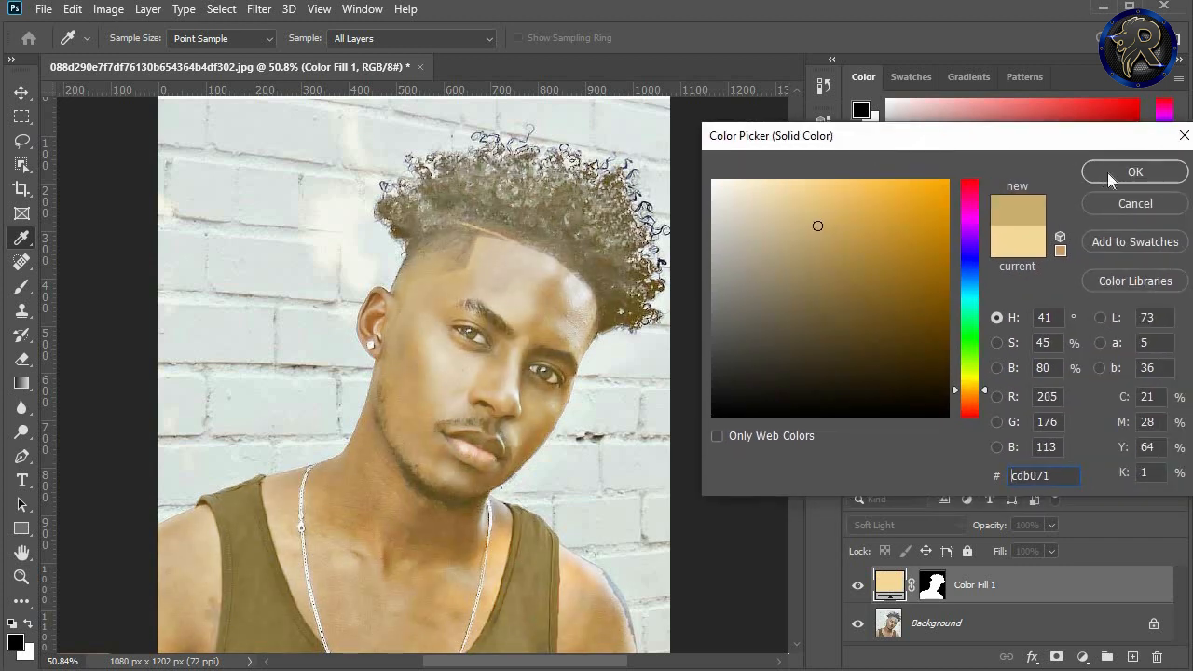
pyautogui.click(1134, 173)
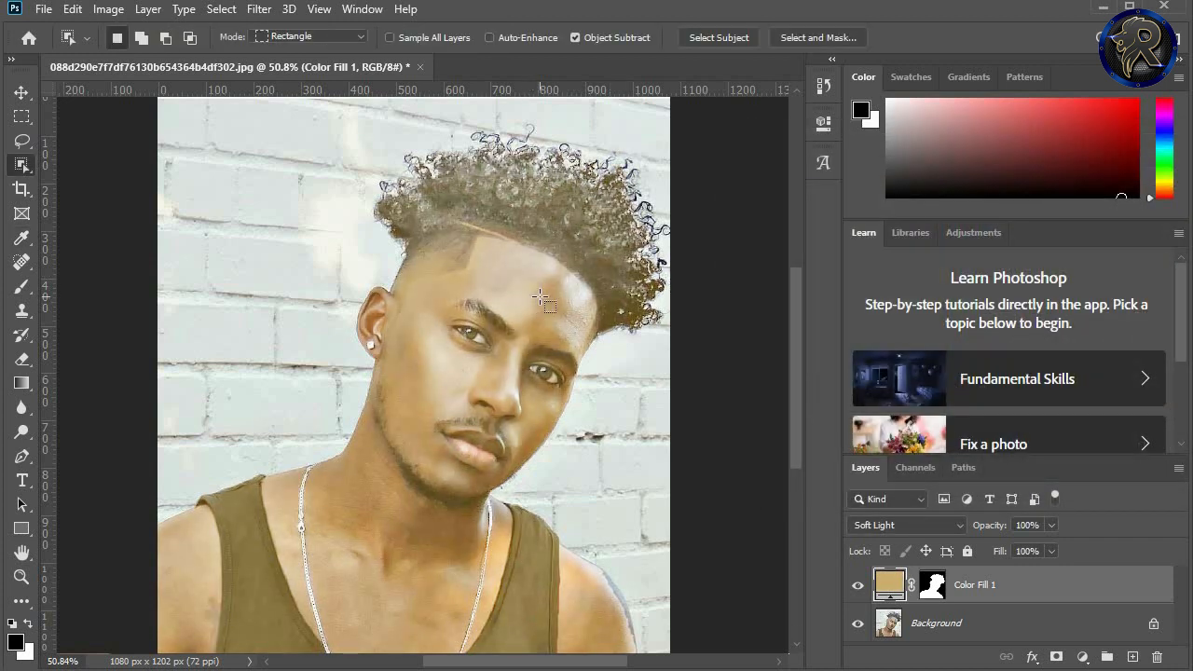
# Step: Paint black on the Color Fill 1 layer mask with a soft brush of about 100 px, starting to remove the tint from the hair
pyautogui.press('b')
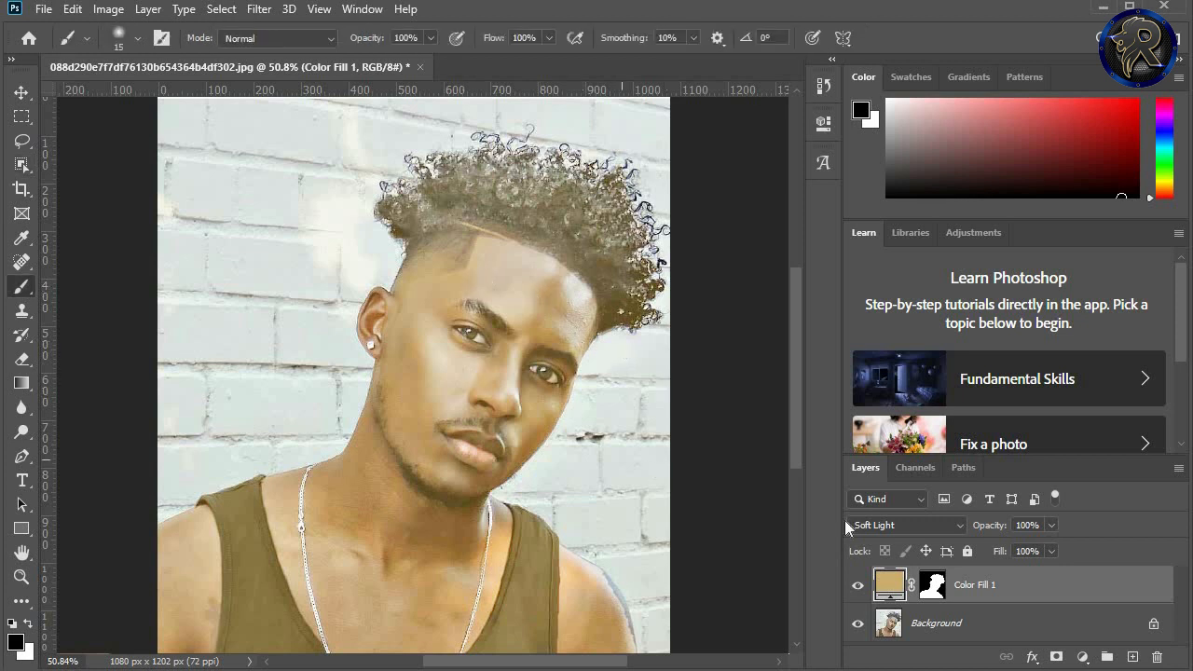
pyautogui.click(933, 586)
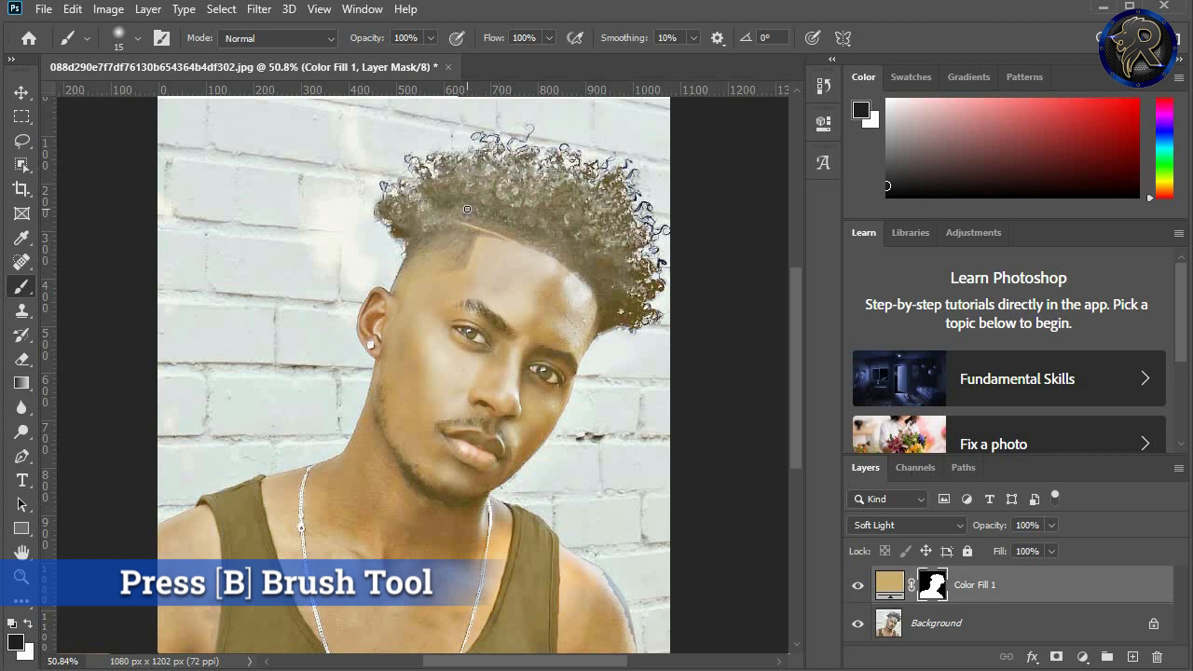
pyautogui.press(']')
pyautogui.press(']')
pyautogui.press(']')
pyautogui.press(']')
pyautogui.press(']')
pyautogui.press(']')
pyautogui.press(']')
pyautogui.press(']')
pyautogui.press(']')
pyautogui.press(']')
pyautogui.press(']')
pyautogui.press(']')
pyautogui.press(']')
pyautogui.press(']')
pyautogui.press(']')
pyautogui.press(']')
pyautogui.press(']')
pyautogui.press(']')
pyautogui.press(']')
pyautogui.press(']')
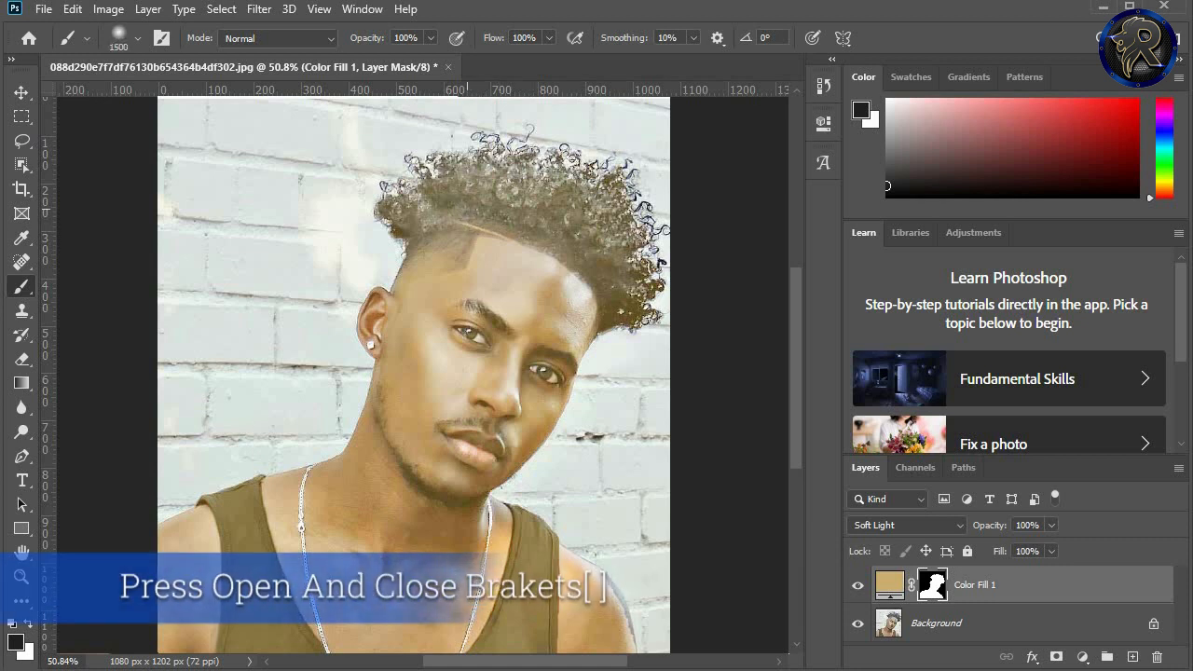
pyautogui.press('[')
pyautogui.press('[')
pyautogui.press('[')
pyautogui.press('[')
pyautogui.press('[')
pyautogui.press('[')
pyautogui.press('[')
pyautogui.press('[')
pyautogui.press('[')
pyautogui.press('[')
pyautogui.press('[')
pyautogui.press('[')
pyautogui.press('[')
pyautogui.press('[')
pyautogui.press('[')
pyautogui.press('[')
pyautogui.press('[')
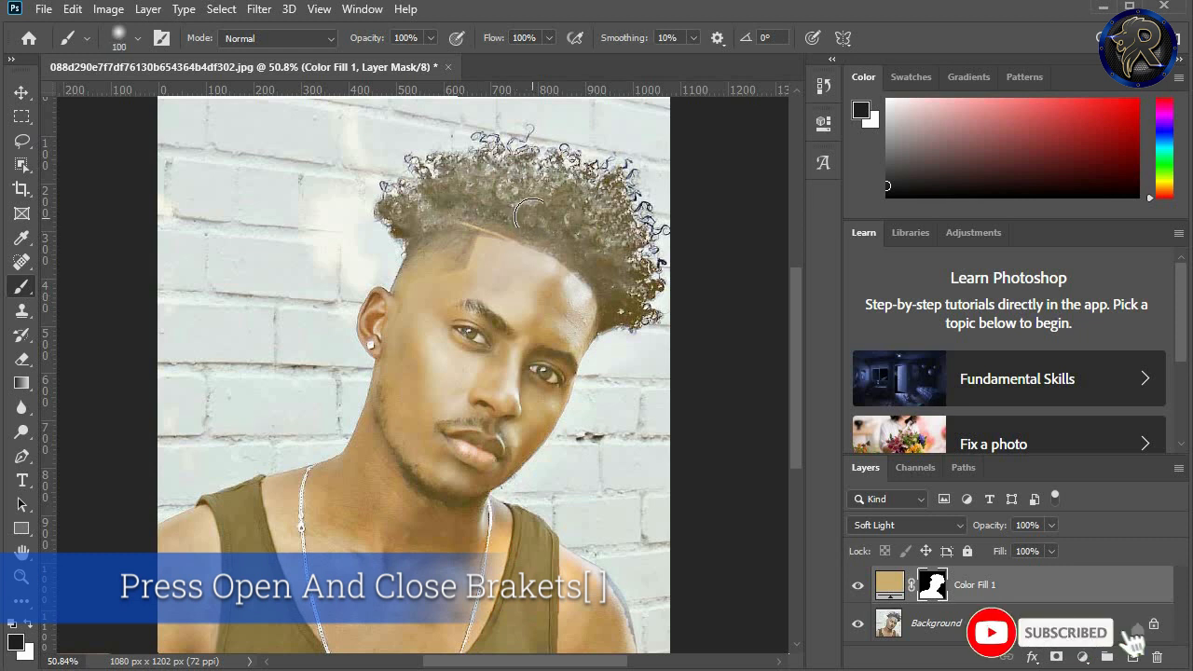
pyautogui.moveTo(532, 209)
pyautogui.mouseDown()
pyautogui.moveTo(535, 195)
pyautogui.moveTo(449, 194)
pyautogui.moveTo(476, 183)
pyautogui.moveTo(431, 177)
pyautogui.mouseUp()
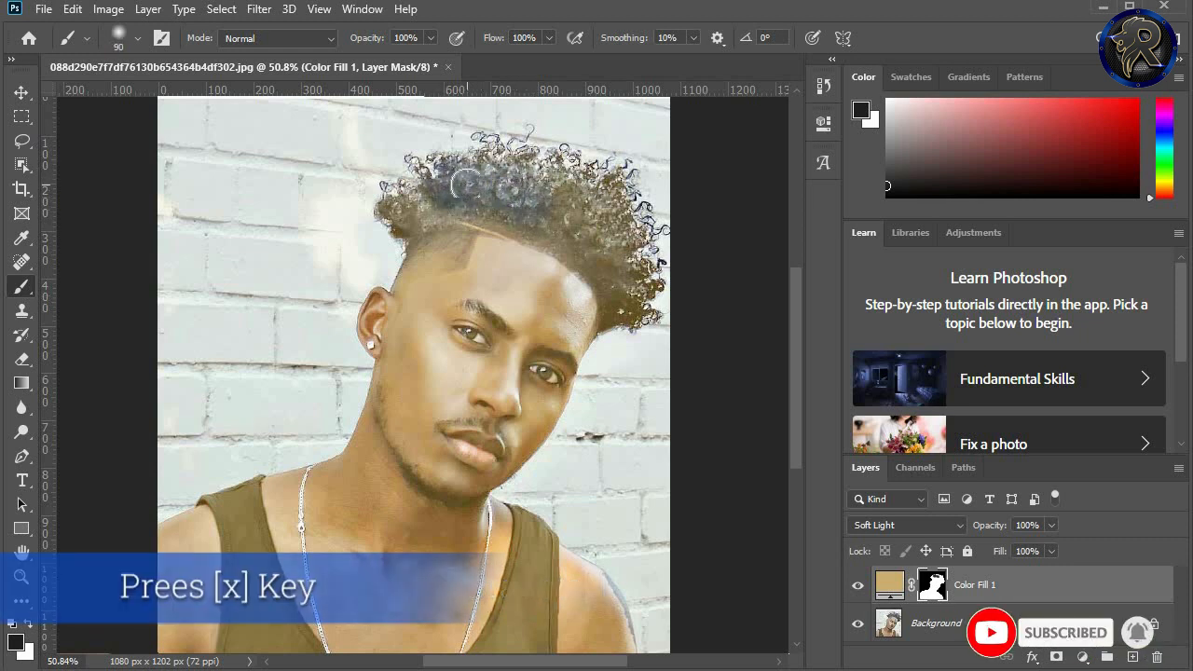
# Step: Reduce the brush to 60 px and mask the tint off the rest of the curly hair down to its outer edge
pyautogui.press('[')
pyautogui.press('[')
pyautogui.press('[')
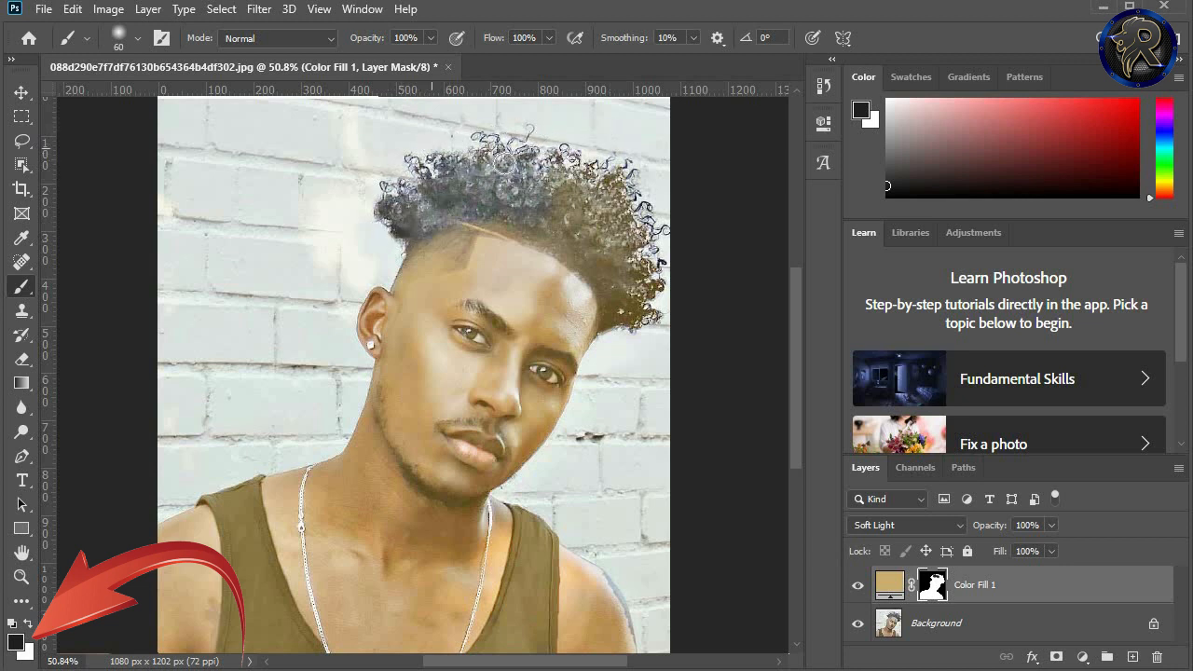
pyautogui.moveTo(618, 180)
pyautogui.mouseDown()
pyautogui.moveTo(617, 165)
pyautogui.moveTo(643, 248)
pyautogui.moveTo(662, 245)
pyautogui.moveTo(646, 309)
pyautogui.moveTo(621, 301)
pyautogui.moveTo(618, 322)
pyautogui.moveTo(618, 248)
pyautogui.moveTo(601, 269)
pyautogui.moveTo(625, 261)
pyautogui.moveTo(624, 319)
pyautogui.moveTo(643, 327)
pyautogui.moveTo(638, 268)
pyautogui.mouseUp()
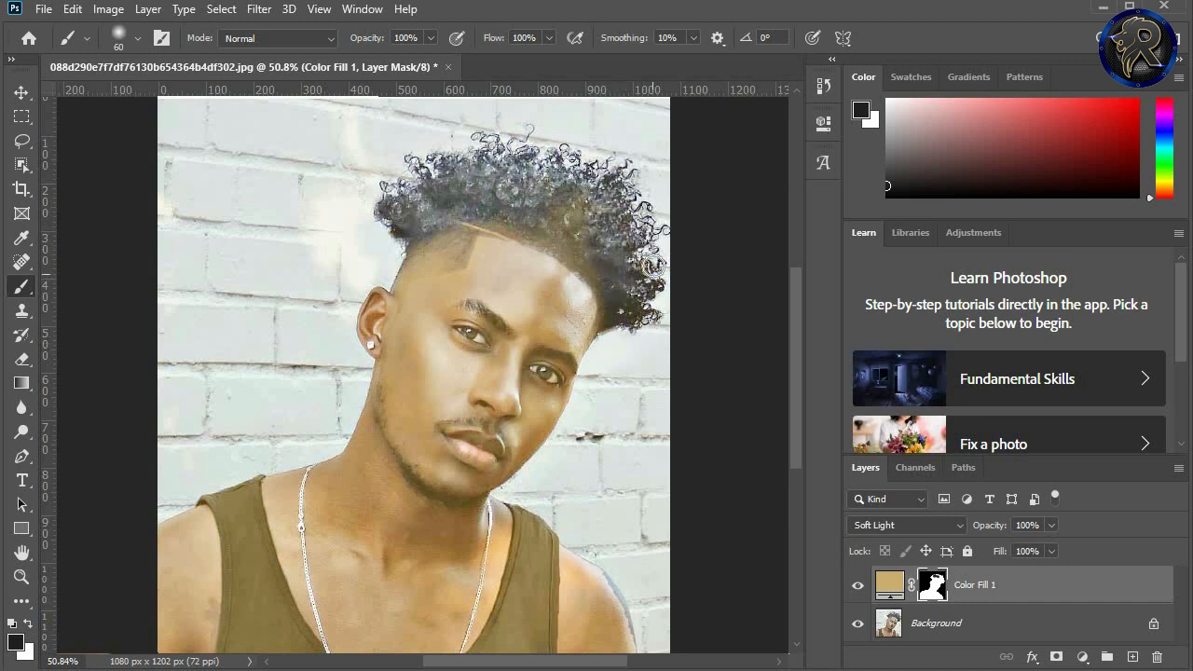
pyautogui.moveTo(604, 189)
pyautogui.mouseDown()
pyautogui.moveTo(550, 216)
pyautogui.moveTo(539, 205)
pyautogui.moveTo(590, 241)
pyautogui.moveTo(567, 207)
pyautogui.moveTo(634, 249)
pyautogui.moveTo(568, 190)
pyautogui.moveTo(596, 247)
pyautogui.moveTo(502, 199)
pyautogui.moveTo(481, 205)
pyautogui.moveTo(602, 272)
pyautogui.moveTo(583, 245)
pyautogui.moveTo(528, 219)
pyautogui.moveTo(605, 294)
pyautogui.moveTo(594, 355)
pyautogui.moveTo(638, 282)
pyautogui.moveTo(643, 321)
pyautogui.mouseUp()
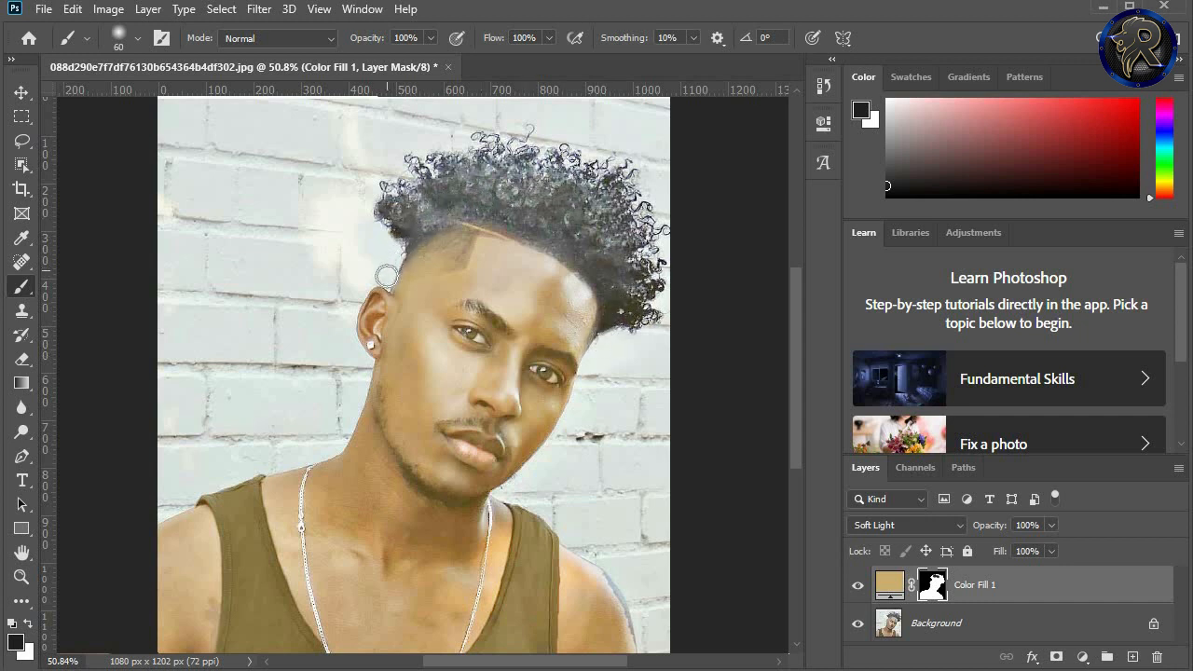
# Step: Mask the tint off the shaved hair above the ear and touch up the hair above the forehead
pyautogui.moveTo(387, 276)
pyautogui.mouseDown()
pyautogui.moveTo(439, 267)
pyautogui.moveTo(447, 234)
pyautogui.moveTo(432, 256)
pyautogui.mouseUp()
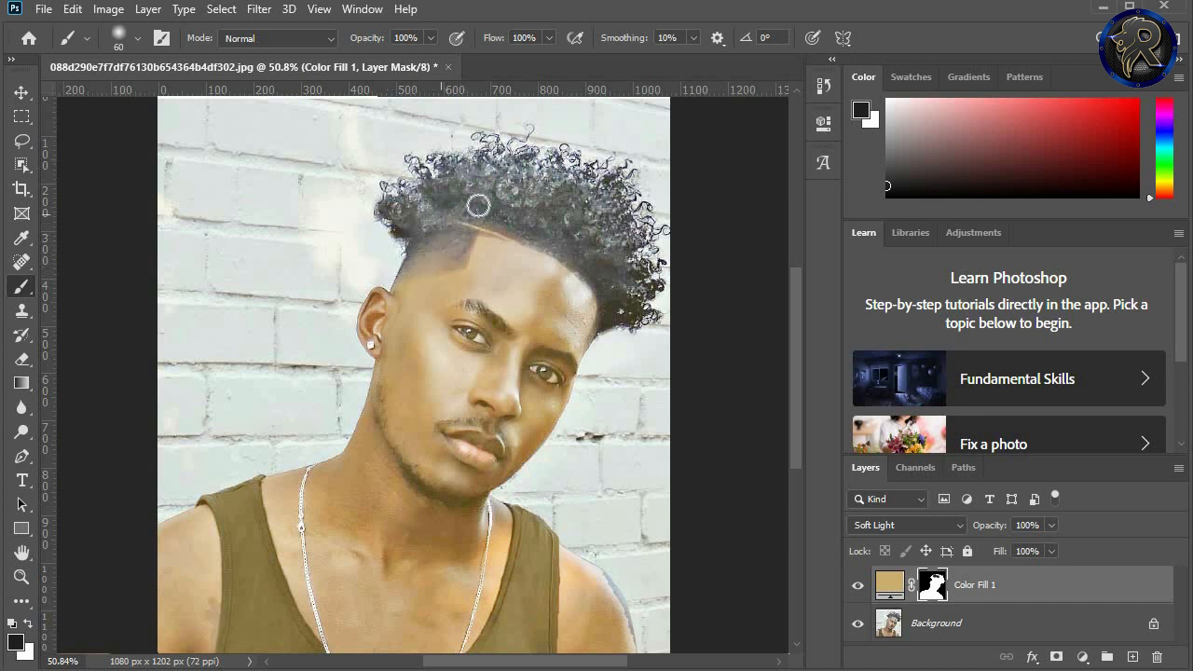
pyautogui.moveTo(498, 203)
pyautogui.mouseDown()
pyautogui.moveTo(506, 176)
pyautogui.moveTo(526, 202)
pyautogui.mouseUp()
pyautogui.scroll(6, 487, 331)
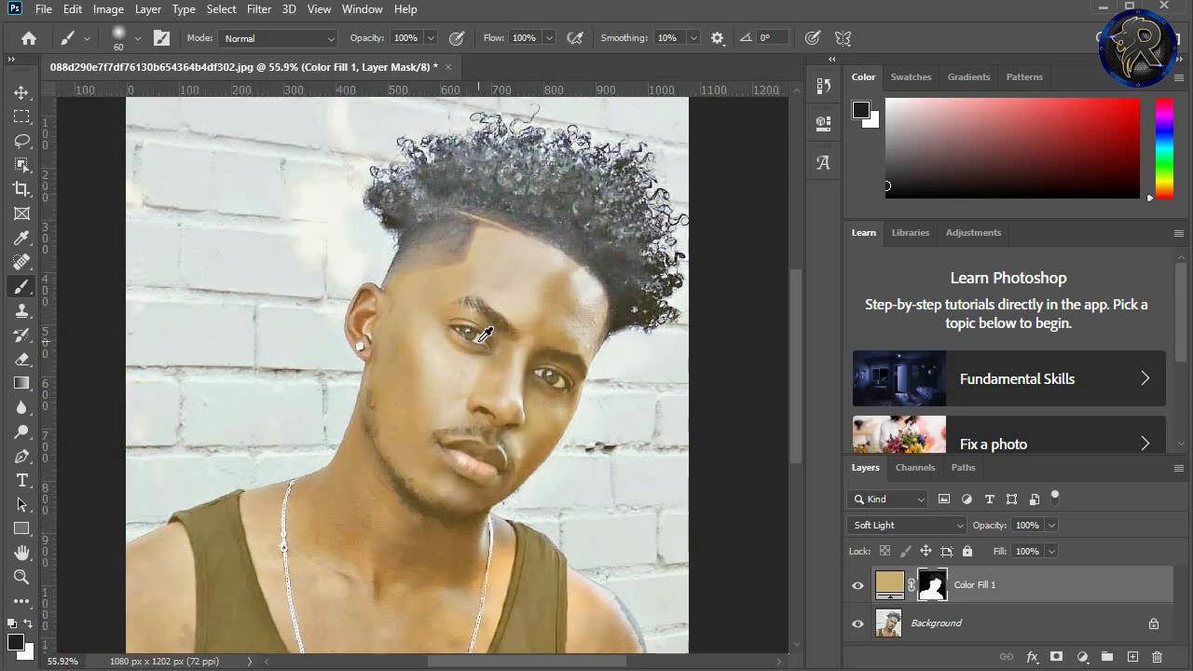
# Step: Reduce the brush to 10 px and mask the tint off the eyebrow nearer the earring on the Color Fill 1 mask
pyautogui.scroll(1, 489, 326)
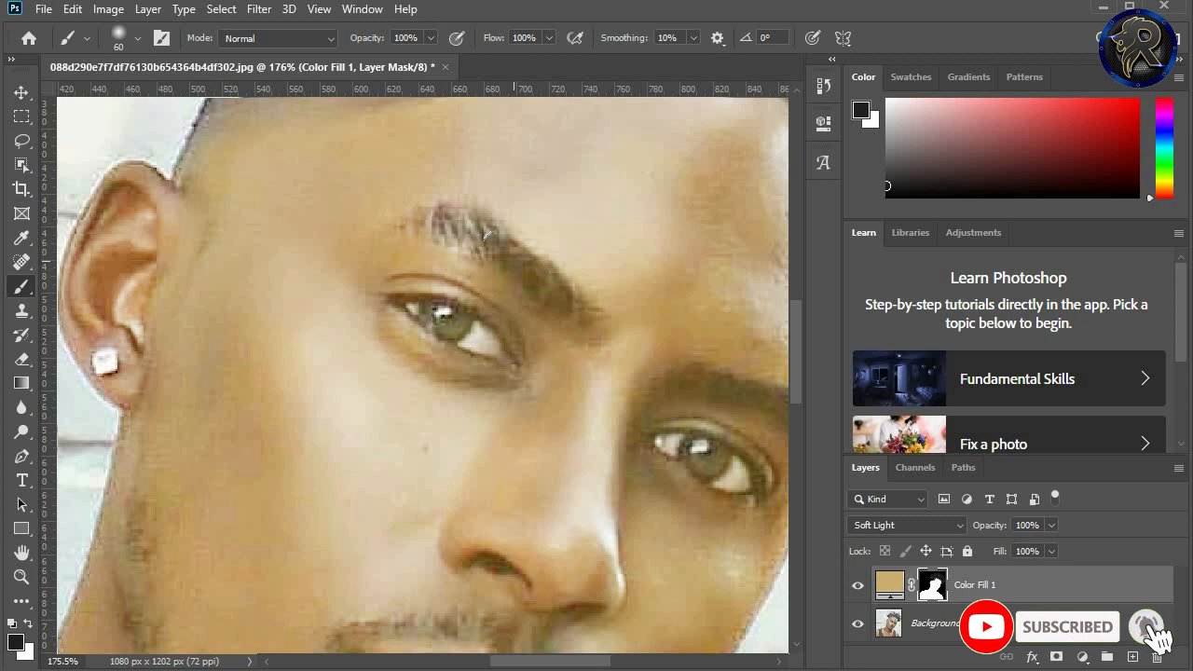
pyautogui.press(']')
pyautogui.press('[')
pyautogui.press('[')
pyautogui.press('[')
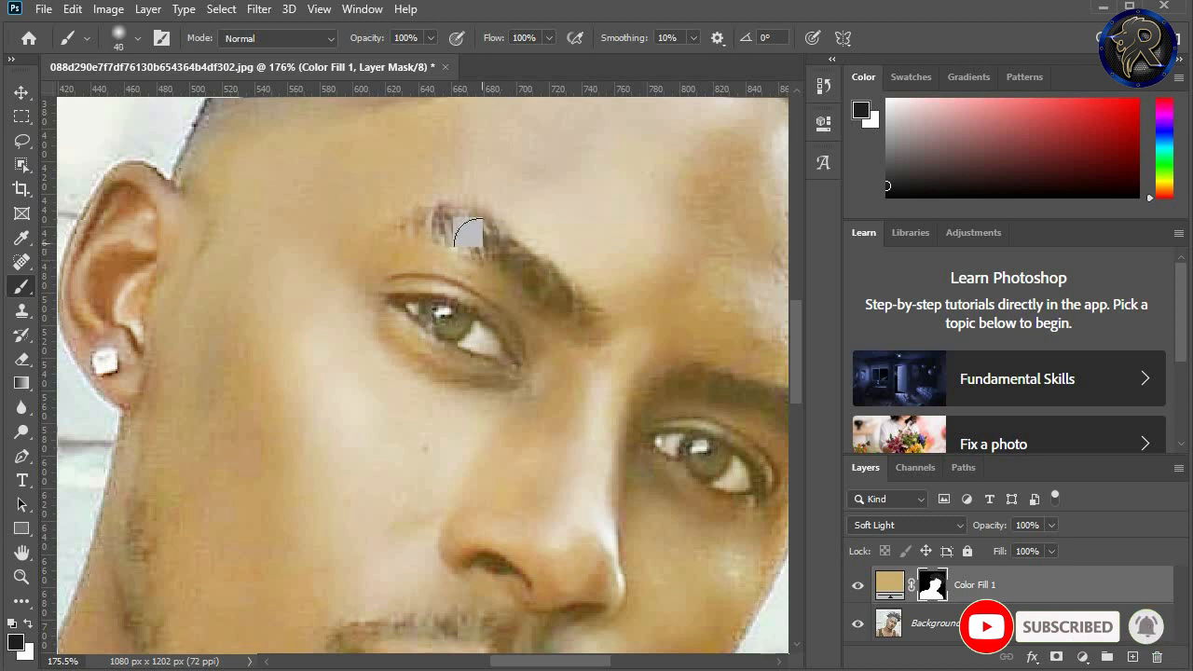
pyautogui.press('[')
pyautogui.moveTo(457, 230)
pyautogui.mouseDown()
pyautogui.moveTo(406, 225)
pyautogui.moveTo(436, 225)
pyautogui.mouseUp()
pyautogui.press('[')
pyautogui.press('[')
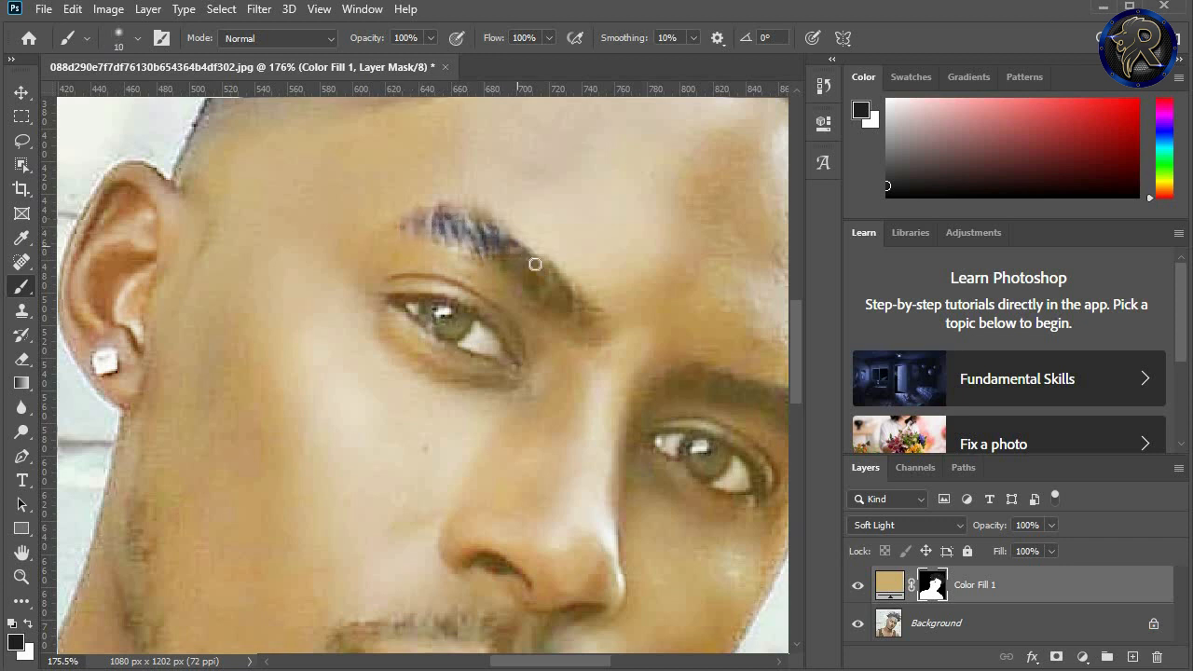
pyautogui.moveTo(535, 264)
pyautogui.mouseDown()
pyautogui.moveTo(584, 308)
pyautogui.moveTo(513, 250)
pyautogui.moveTo(562, 314)
pyautogui.mouseUp()
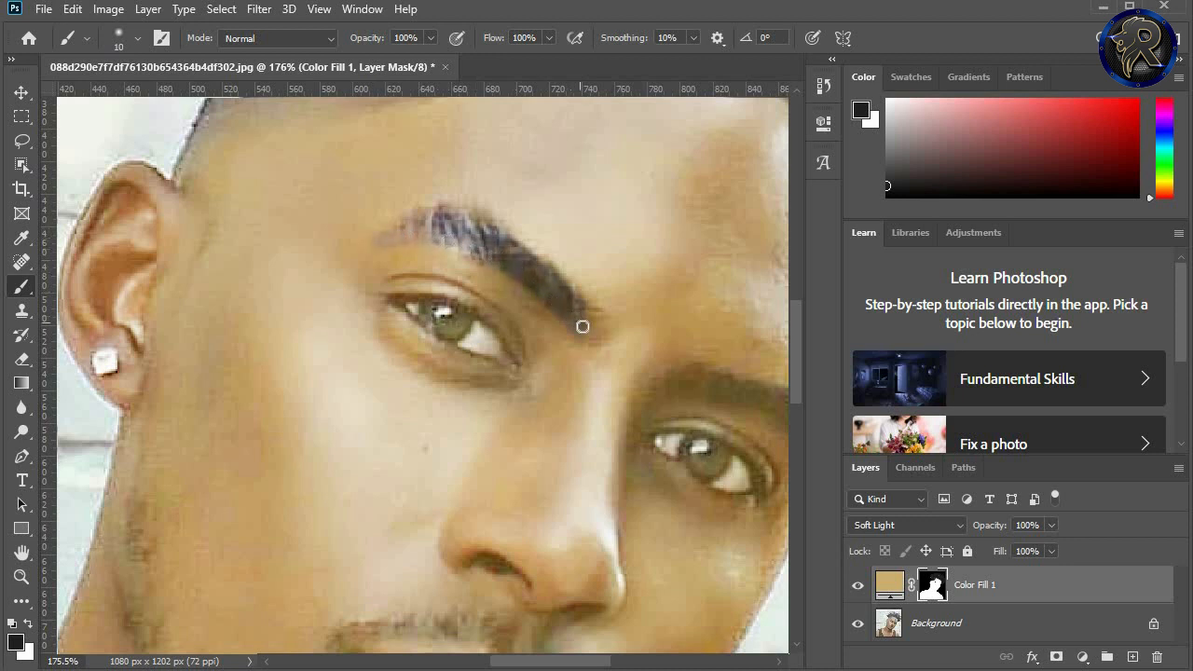
pyautogui.moveTo(587, 322); pyautogui.dragTo(584, 313)
pyautogui.scroll(-4, 589, 343)
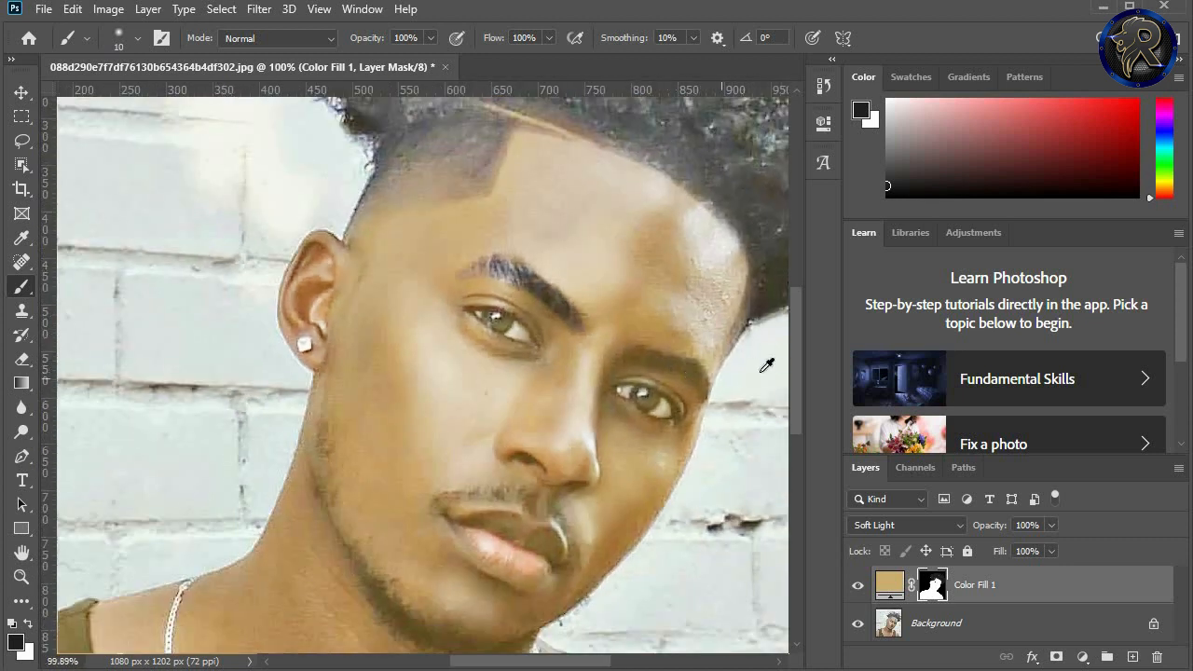
# Step: Mask the tint off the other eyebrow from its inner end to the outer tip with the 10 px brush
pyautogui.scroll(5, 698, 385)
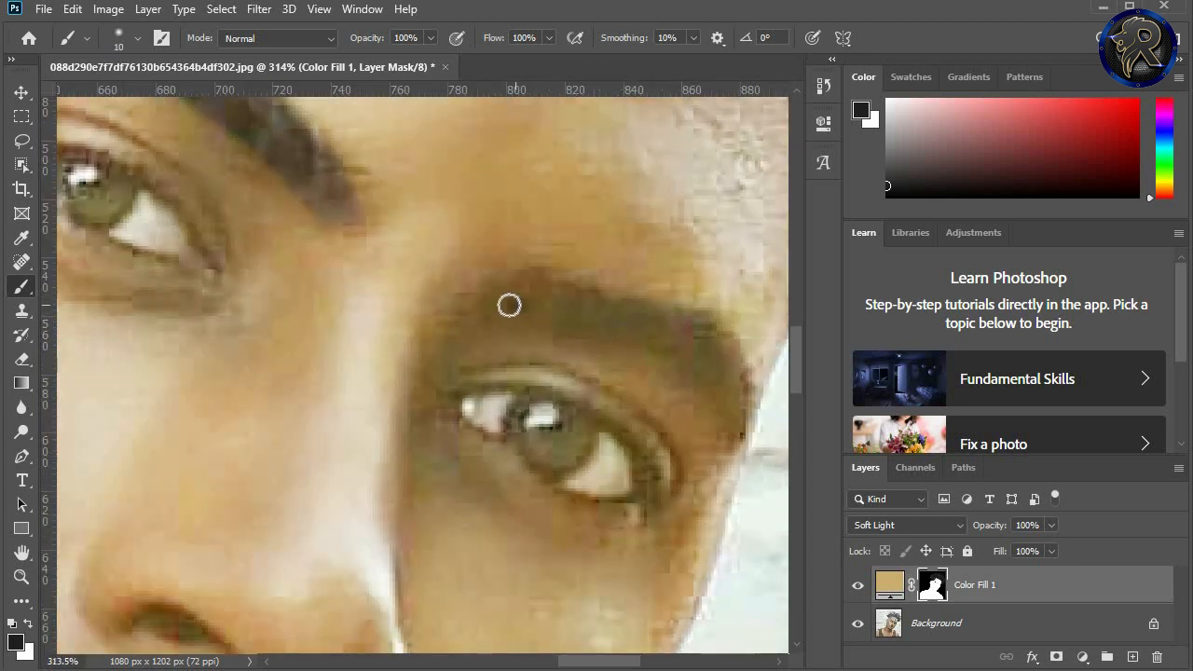
pyautogui.moveTo(486, 312)
pyautogui.mouseDown()
pyautogui.moveTo(613, 318)
pyautogui.moveTo(716, 375)
pyautogui.mouseUp()
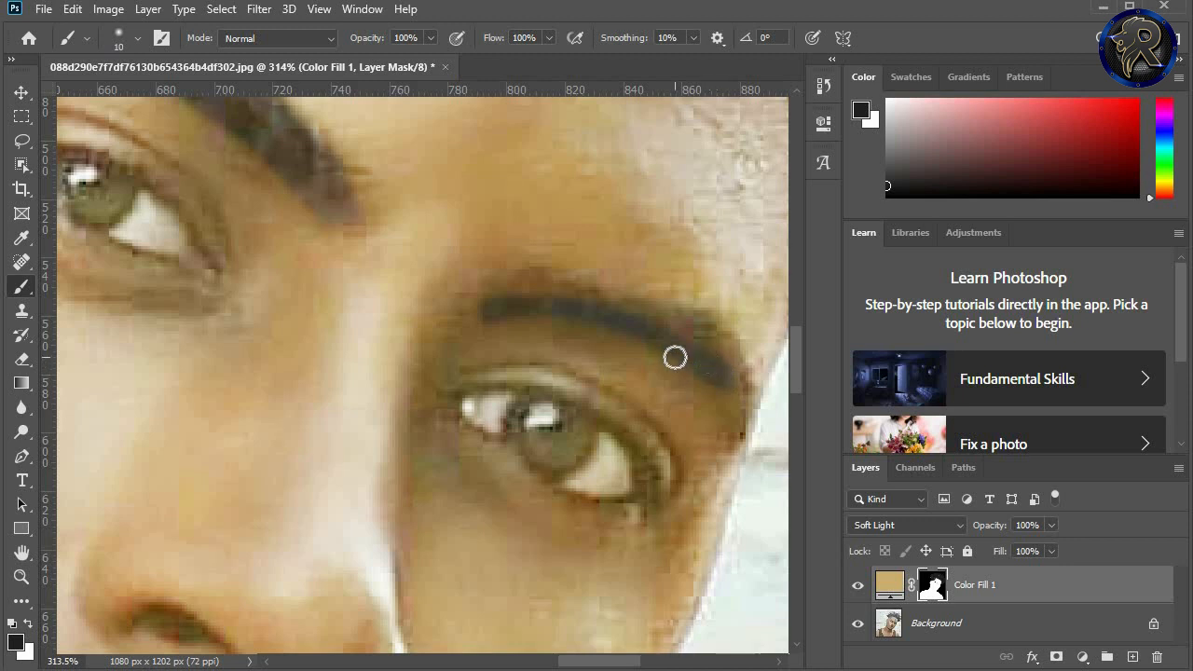
pyautogui.scroll(-1, 675, 357)
pyautogui.scroll(-2, 675, 357)
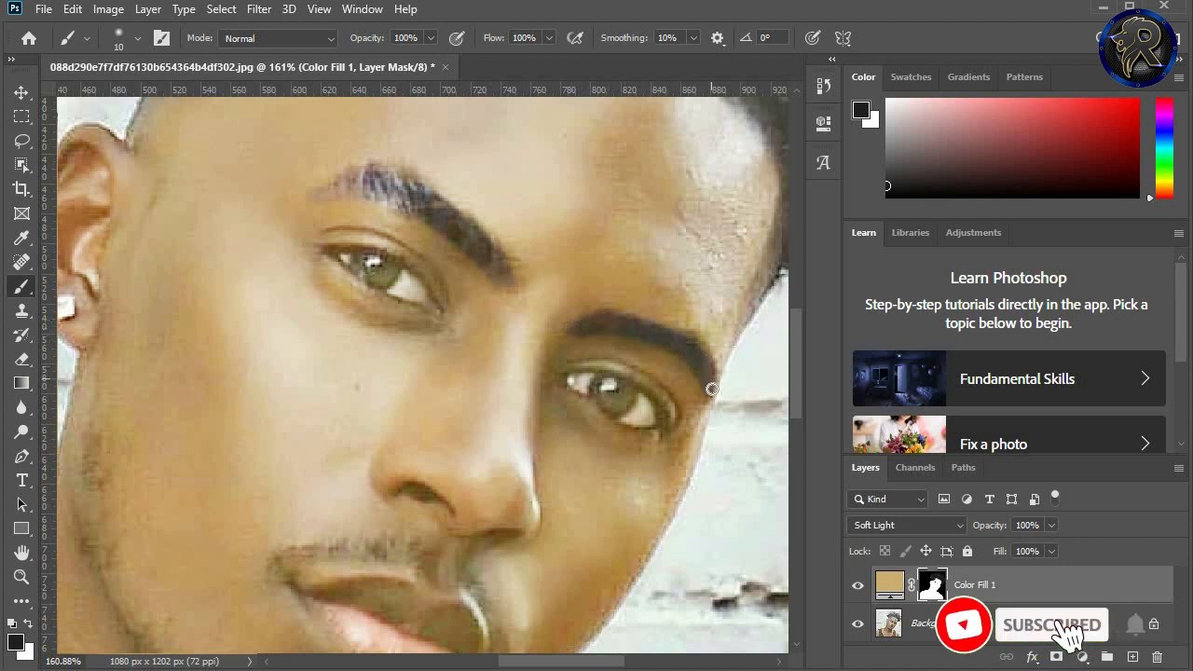
pyautogui.scroll(-6, 581, 323)
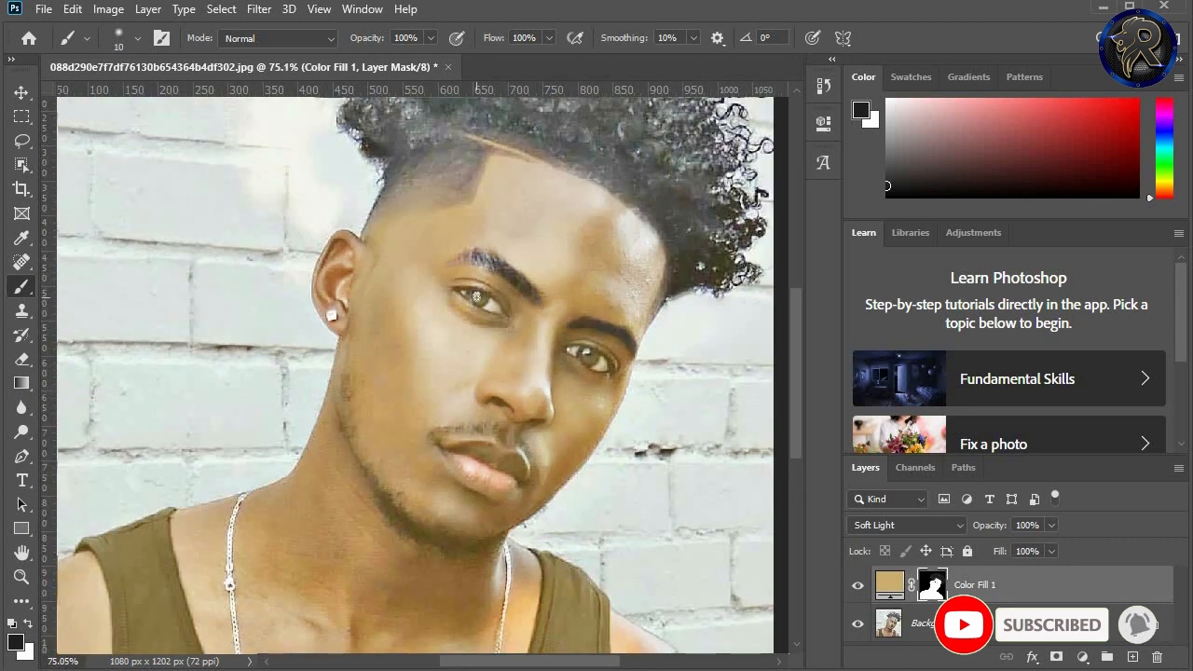
# Step: Mask the tint off both eyes, covering the whites, irises and lash lines
pyautogui.scroll(7, 476, 296)
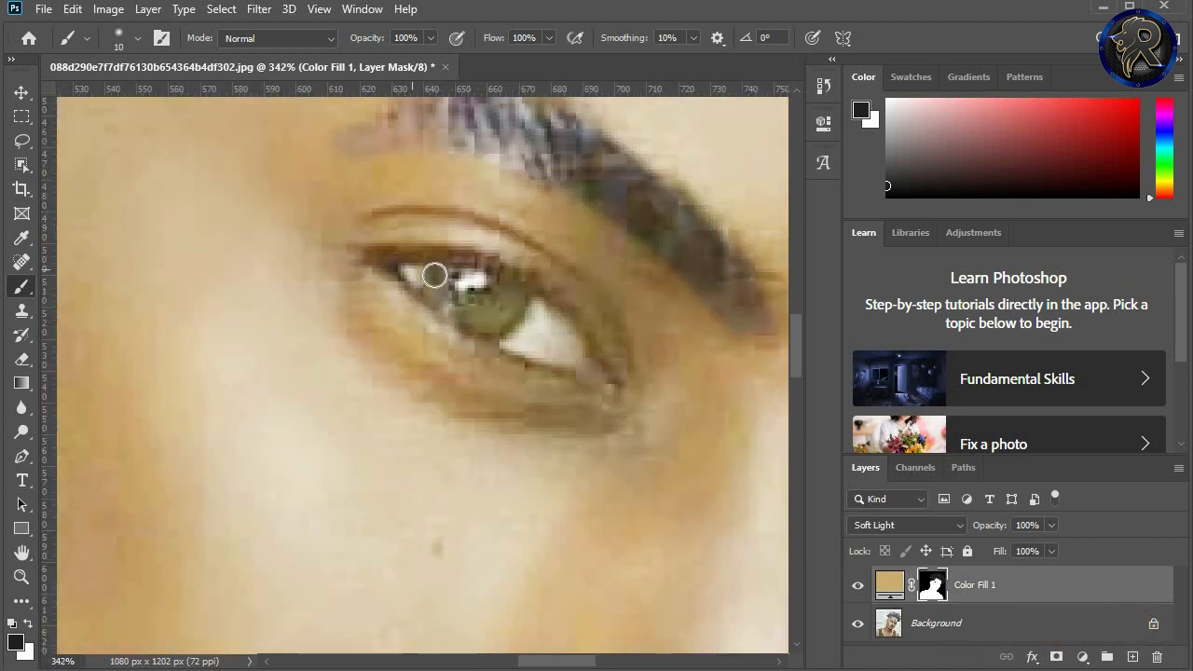
pyautogui.moveTo(431, 275)
pyautogui.mouseDown()
pyautogui.moveTo(497, 304)
pyautogui.moveTo(463, 282)
pyautogui.moveTo(497, 317)
pyautogui.moveTo(402, 271)
pyautogui.moveTo(472, 327)
pyautogui.moveTo(548, 358)
pyautogui.moveTo(517, 317)
pyautogui.moveTo(611, 361)
pyautogui.moveTo(545, 347)
pyautogui.moveTo(587, 368)
pyautogui.moveTo(536, 316)
pyautogui.moveTo(478, 284)
pyautogui.moveTo(532, 316)
pyautogui.moveTo(484, 266)
pyautogui.moveTo(370, 256)
pyautogui.moveTo(469, 323)
pyautogui.moveTo(606, 374)
pyautogui.moveTo(543, 315)
pyautogui.moveTo(469, 274)
pyautogui.moveTo(364, 252)
pyautogui.moveTo(488, 342)
pyautogui.moveTo(561, 367)
pyautogui.moveTo(400, 294)
pyautogui.moveTo(435, 345)
pyautogui.moveTo(377, 273)
pyautogui.moveTo(395, 324)
pyautogui.moveTo(445, 360)
pyautogui.moveTo(387, 293)
pyautogui.moveTo(417, 336)
pyautogui.moveTo(486, 375)
pyautogui.moveTo(524, 354)
pyautogui.moveTo(483, 372)
pyautogui.moveTo(507, 385)
pyautogui.moveTo(601, 381)
pyautogui.moveTo(615, 357)
pyautogui.moveTo(583, 293)
pyautogui.moveTo(506, 245)
pyautogui.moveTo(372, 224)
pyautogui.moveTo(533, 258)
pyautogui.moveTo(413, 234)
pyautogui.moveTo(343, 243)
pyautogui.moveTo(424, 307)
pyautogui.moveTo(571, 368)
pyautogui.moveTo(600, 365)
pyautogui.moveTo(469, 296)
pyautogui.mouseUp()
pyautogui.scroll(-10, 488, 285)
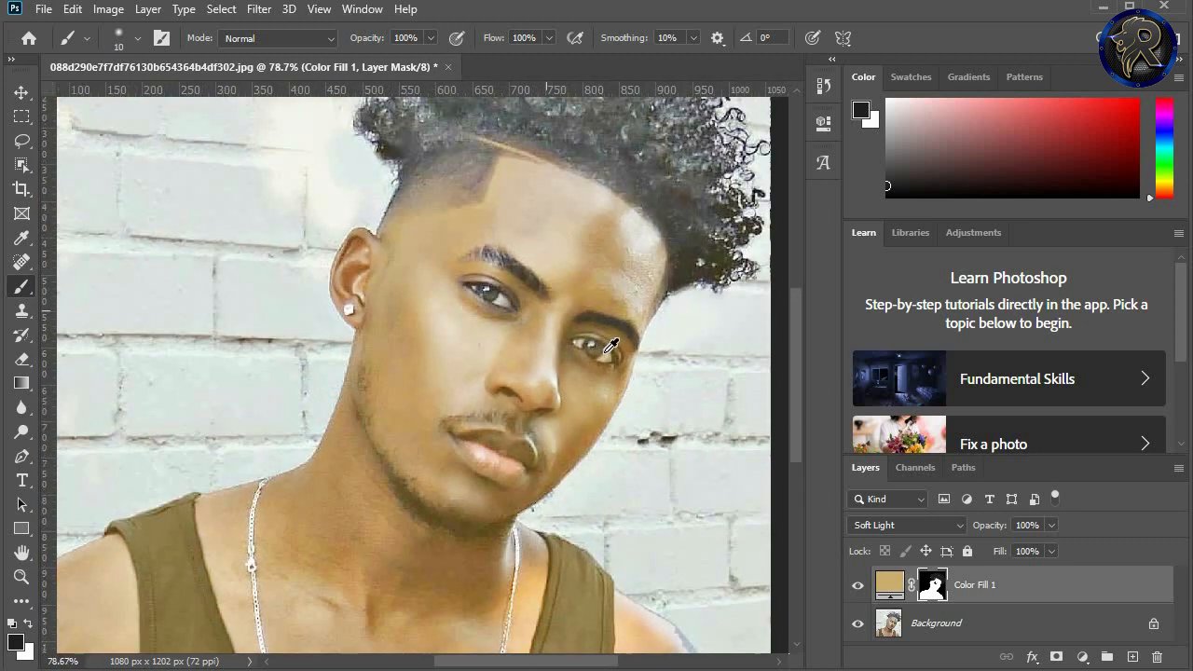
pyautogui.scroll(6, 582, 345)
pyautogui.scroll(1, 573, 320)
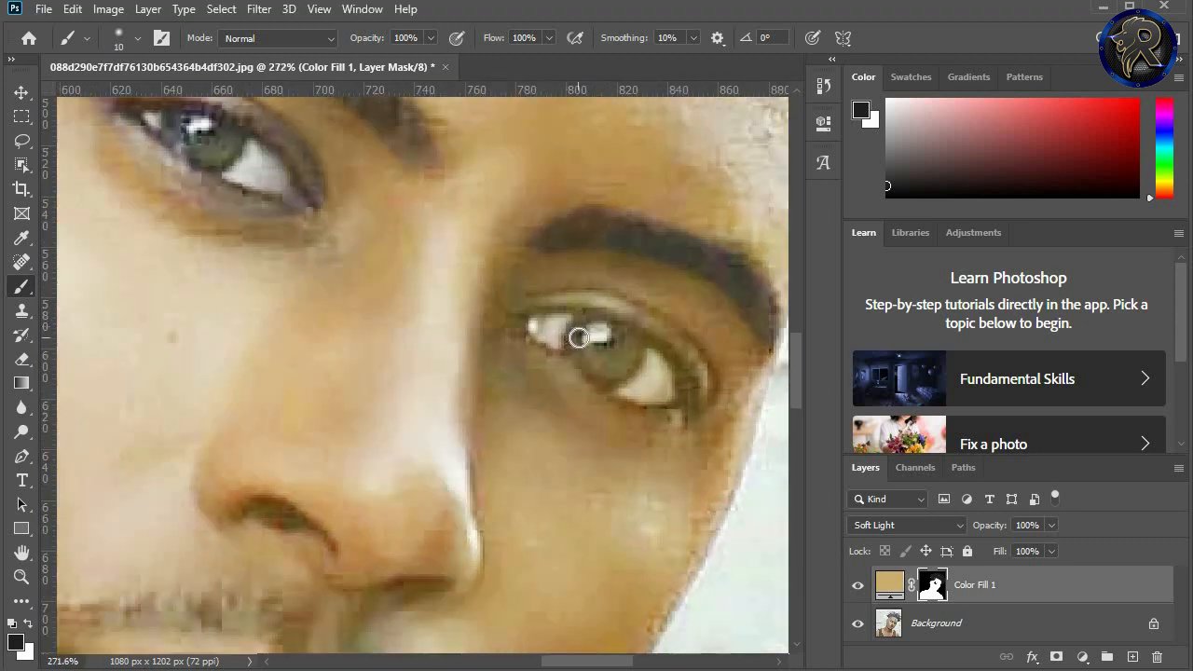
pyautogui.moveTo(615, 339)
pyautogui.mouseDown()
pyautogui.moveTo(521, 312)
pyautogui.moveTo(578, 303)
pyautogui.moveTo(634, 313)
pyautogui.moveTo(685, 378)
pyautogui.moveTo(642, 331)
pyautogui.moveTo(692, 352)
pyautogui.moveTo(704, 389)
pyautogui.moveTo(614, 362)
pyautogui.moveTo(629, 378)
pyautogui.moveTo(517, 324)
pyautogui.moveTo(603, 388)
pyautogui.moveTo(698, 407)
pyautogui.mouseUp()
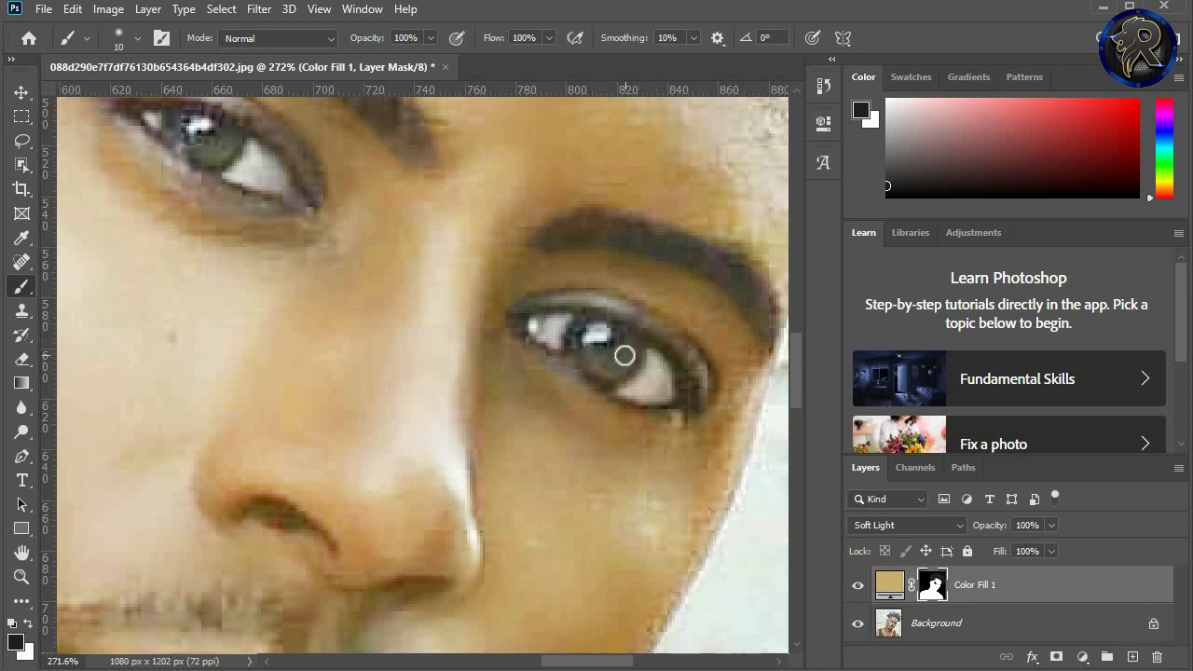
pyautogui.scroll(-6, 639, 350)
pyautogui.scroll(-1, 624, 355)
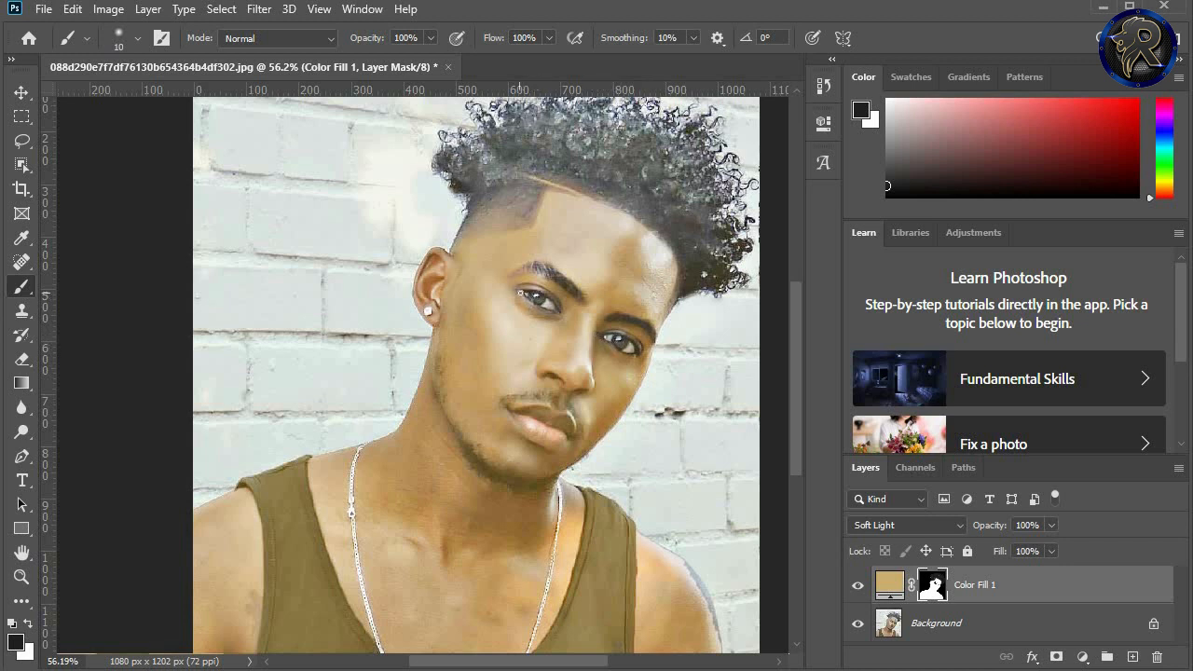
# Step: Mask the tint off the beard along the jawline and under the chin
pyautogui.scroll(6, 479, 439)
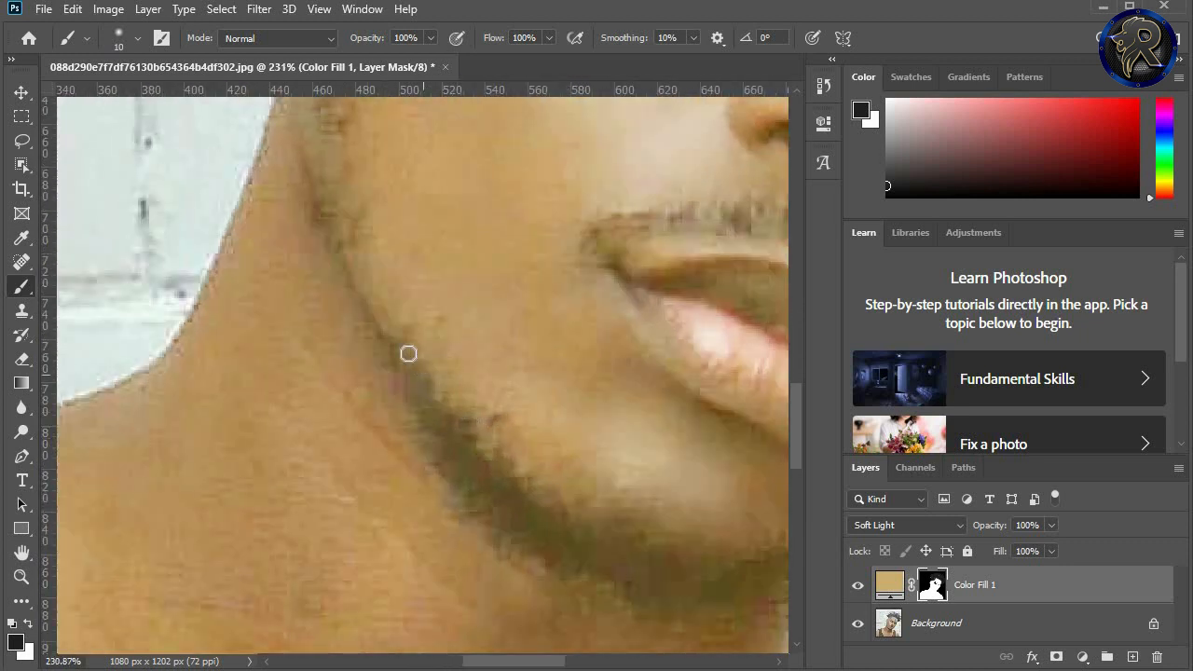
pyautogui.moveTo(395, 329); pyautogui.dragTo(461, 453)
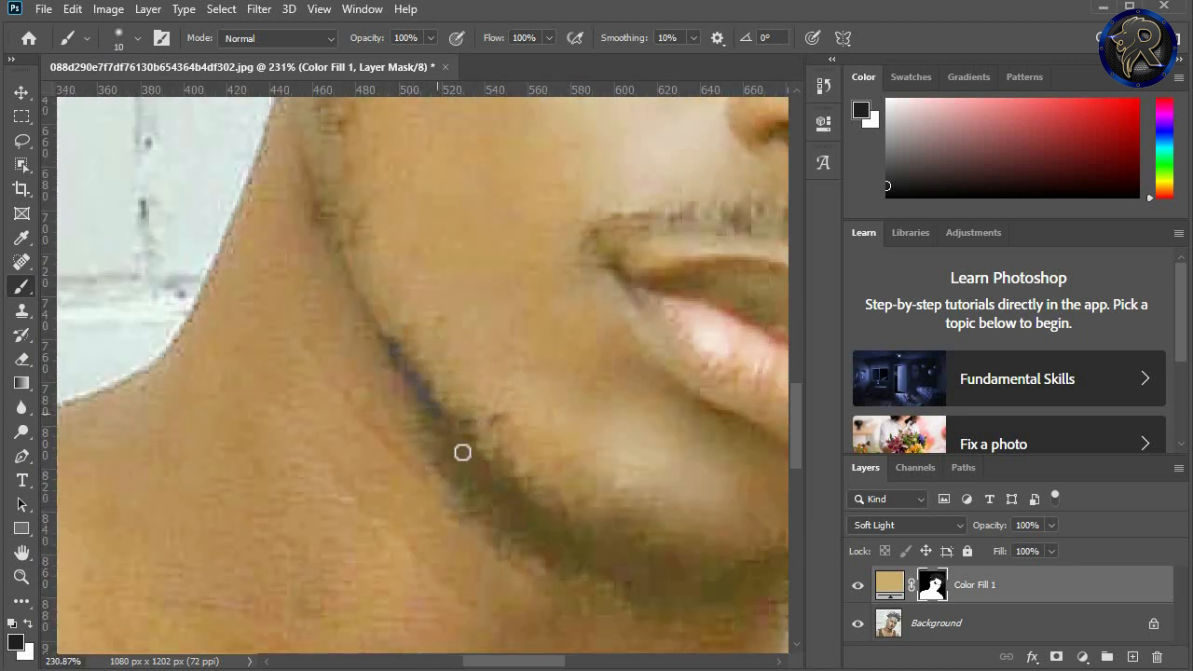
pyautogui.moveTo(423, 391)
pyautogui.mouseDown()
pyautogui.moveTo(457, 475)
pyautogui.moveTo(477, 504)
pyautogui.moveTo(462, 458)
pyautogui.moveTo(485, 476)
pyautogui.moveTo(475, 457)
pyautogui.moveTo(500, 496)
pyautogui.moveTo(476, 478)
pyautogui.moveTo(480, 505)
pyautogui.moveTo(520, 525)
pyautogui.mouseUp()
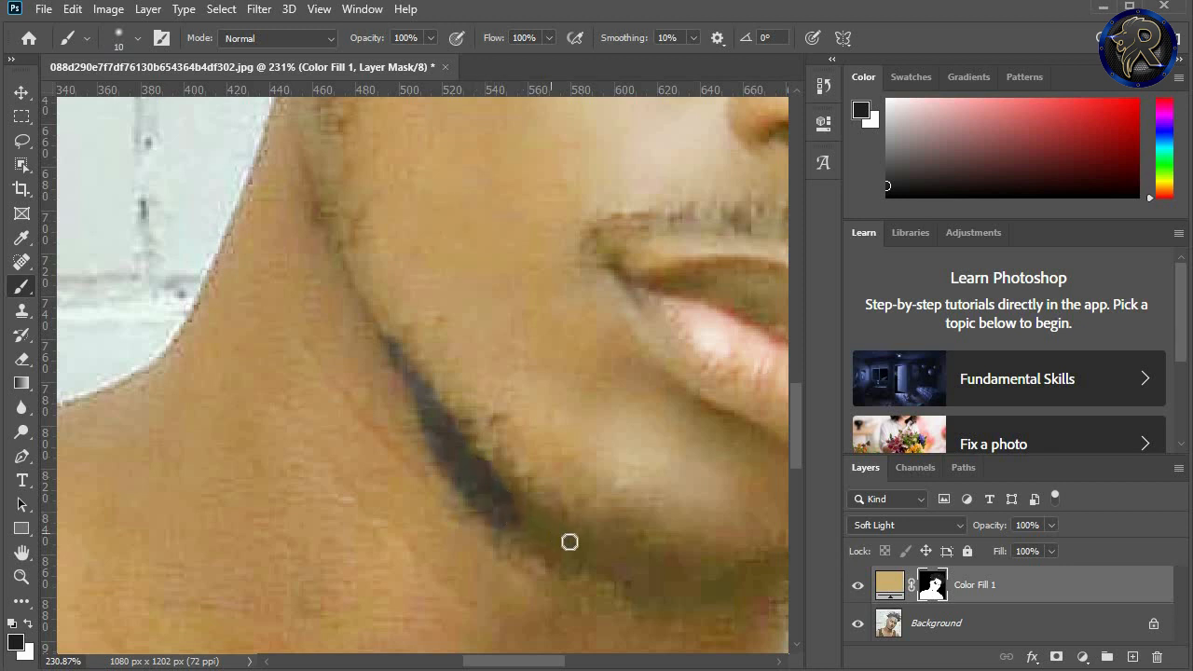
pyautogui.scroll(-2, 620, 543)
pyautogui.scroll(2, 688, 570)
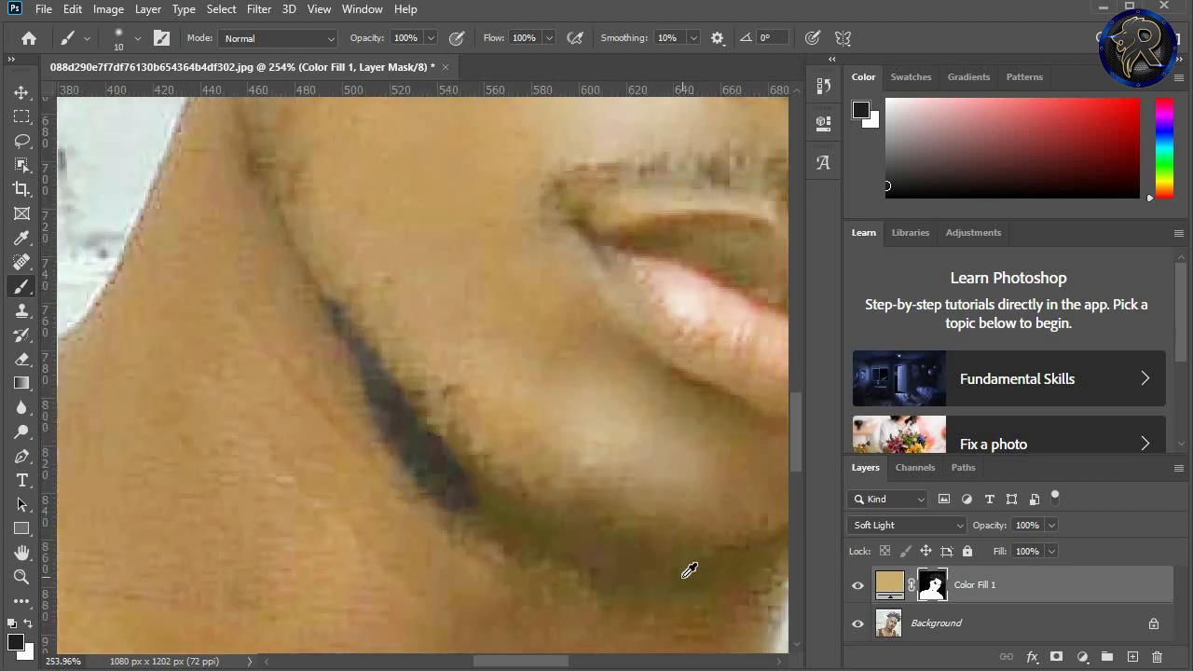
pyautogui.scroll(2, 416, 469)
pyautogui.moveTo(367, 455)
pyautogui.mouseDown()
pyautogui.moveTo(435, 494)
pyautogui.moveTo(373, 448)
pyautogui.moveTo(364, 476)
pyautogui.moveTo(459, 537)
pyautogui.moveTo(384, 486)
pyautogui.moveTo(597, 561)
pyautogui.moveTo(580, 556)
pyautogui.moveTo(676, 557)
pyautogui.moveTo(691, 536)
pyautogui.moveTo(653, 554)
pyautogui.moveTo(692, 532)
pyautogui.moveTo(532, 512)
pyautogui.moveTo(466, 461)
pyautogui.mouseUp()
# Step: Extend the masked beard area along its lower edge and up the jaw towards the ear
pyautogui.scroll(-4, 562, 549)
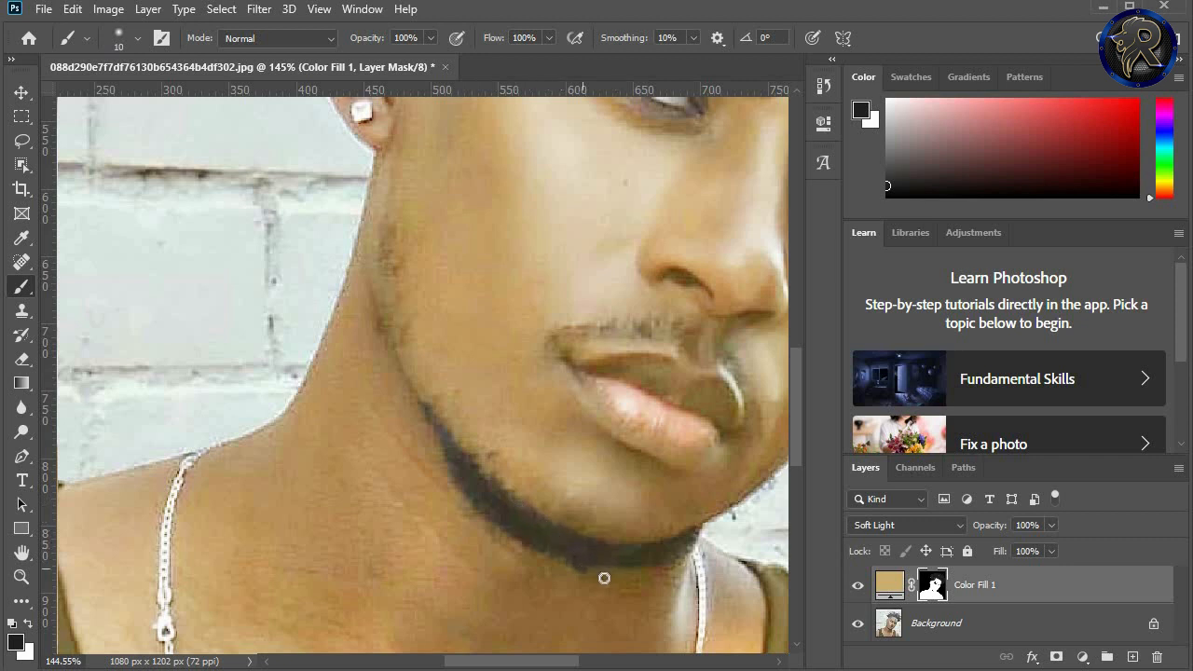
pyautogui.moveTo(604, 578)
pyautogui.mouseDown()
pyautogui.moveTo(653, 583)
pyautogui.moveTo(687, 557)
pyautogui.mouseUp()
pyautogui.moveTo(613, 560)
pyautogui.mouseDown()
pyautogui.moveTo(649, 567)
pyautogui.moveTo(583, 567)
pyautogui.moveTo(654, 580)
pyautogui.moveTo(627, 579)
pyautogui.moveTo(666, 567)
pyautogui.mouseUp()
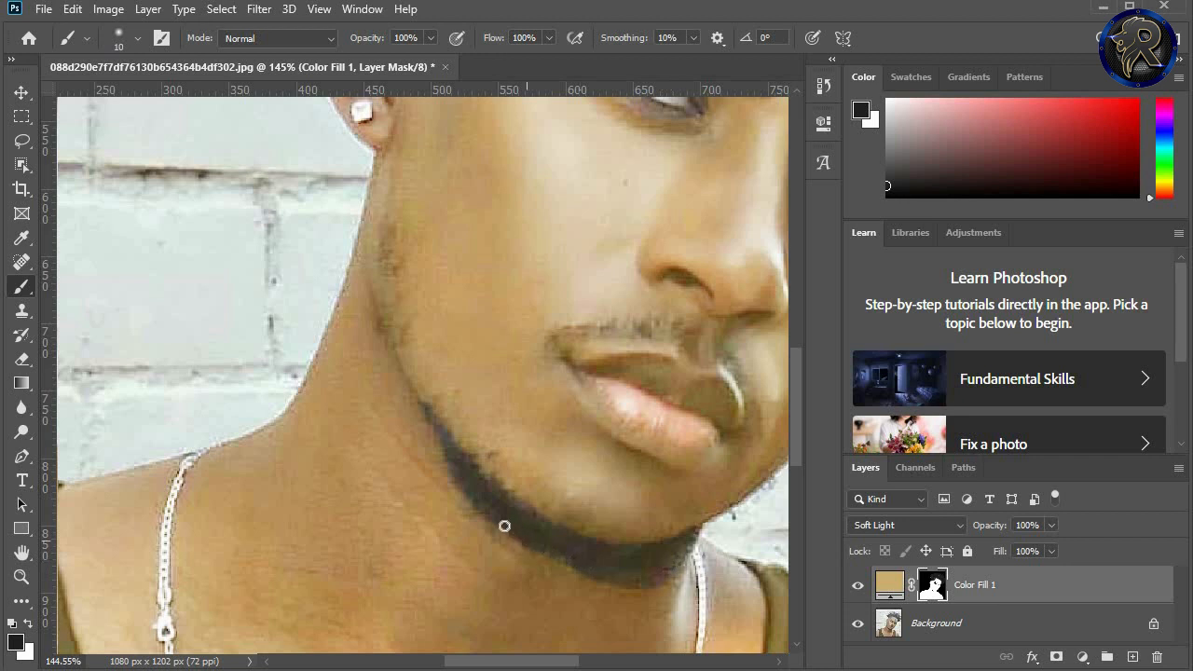
pyautogui.moveTo(423, 412)
pyautogui.mouseDown()
pyautogui.moveTo(469, 514)
pyautogui.moveTo(564, 569)
pyautogui.moveTo(603, 574)
pyautogui.mouseUp()
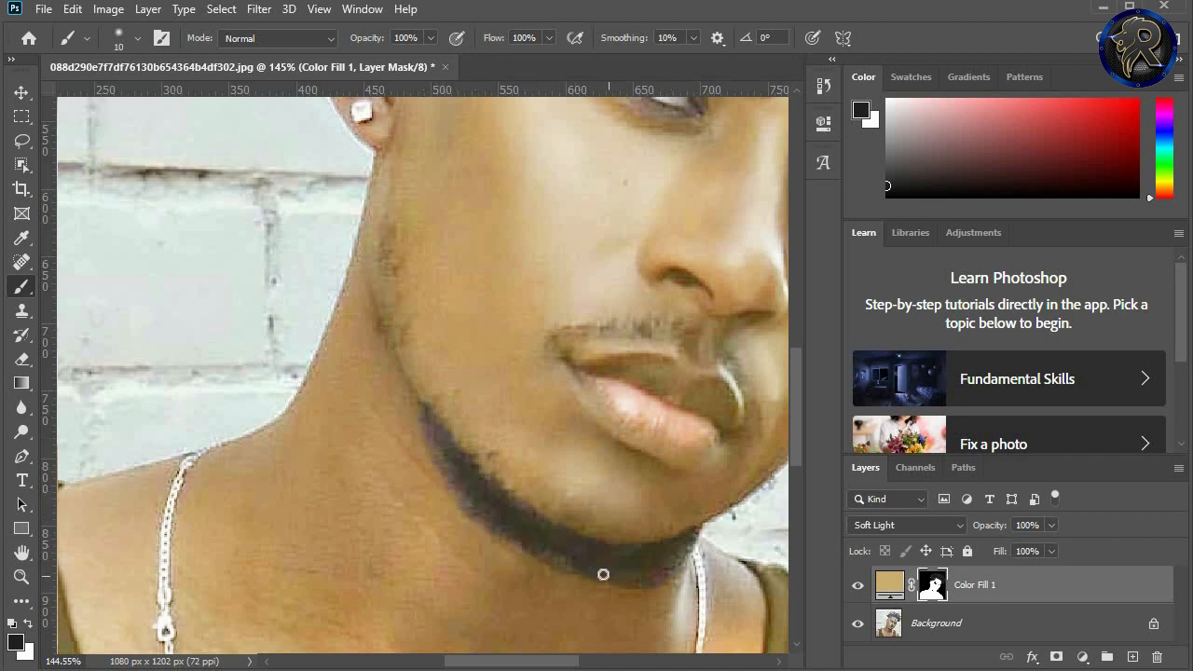
pyautogui.scroll(-4, 567, 551)
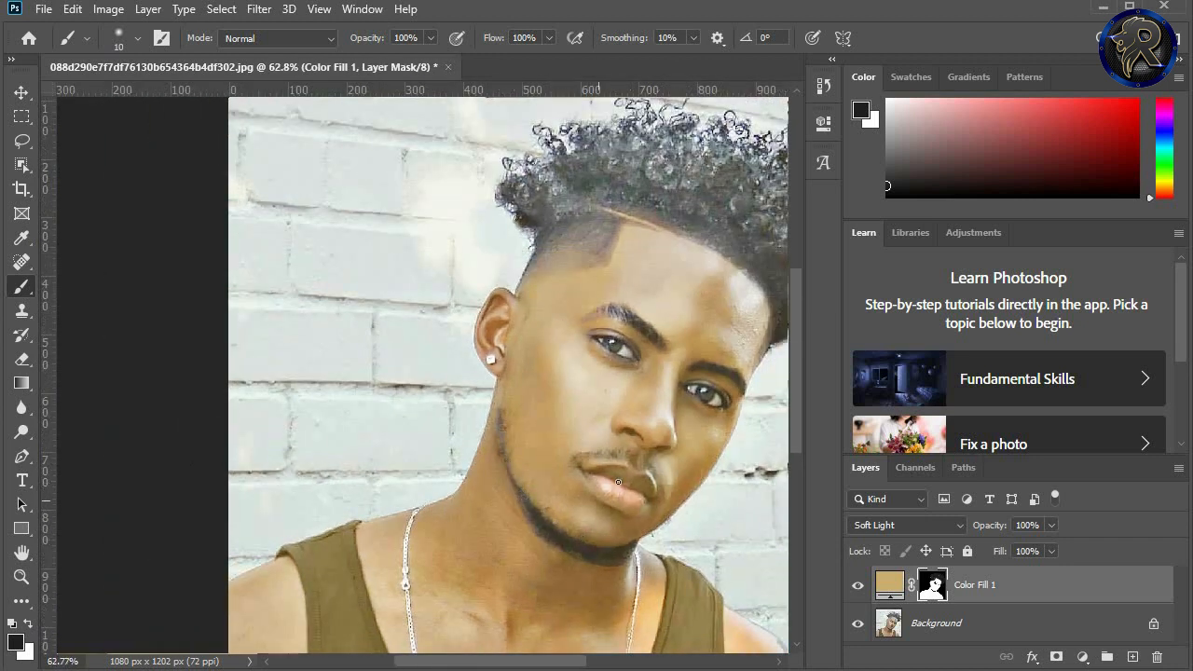
# Step: Mask the tint off the moustache above the upper lip and around the corner of the mouth
pyautogui.scroll(3, 618, 482)
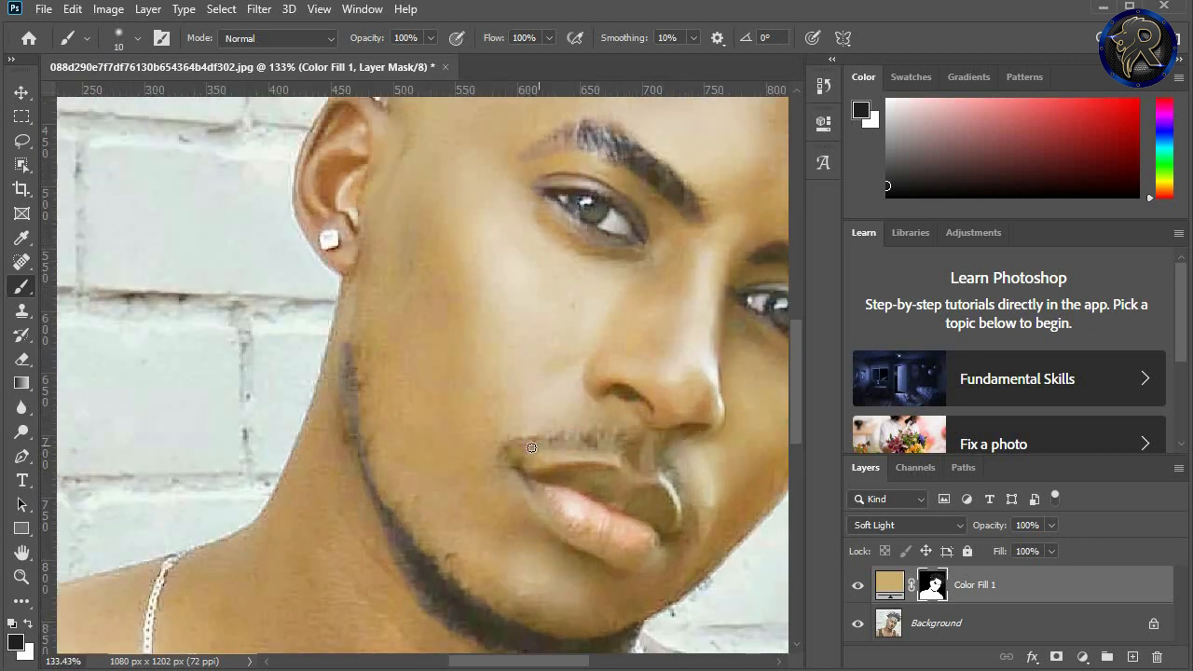
pyautogui.moveTo(537, 446)
pyautogui.mouseDown()
pyautogui.moveTo(608, 442)
pyautogui.moveTo(551, 435)
pyautogui.moveTo(618, 459)
pyautogui.mouseUp()
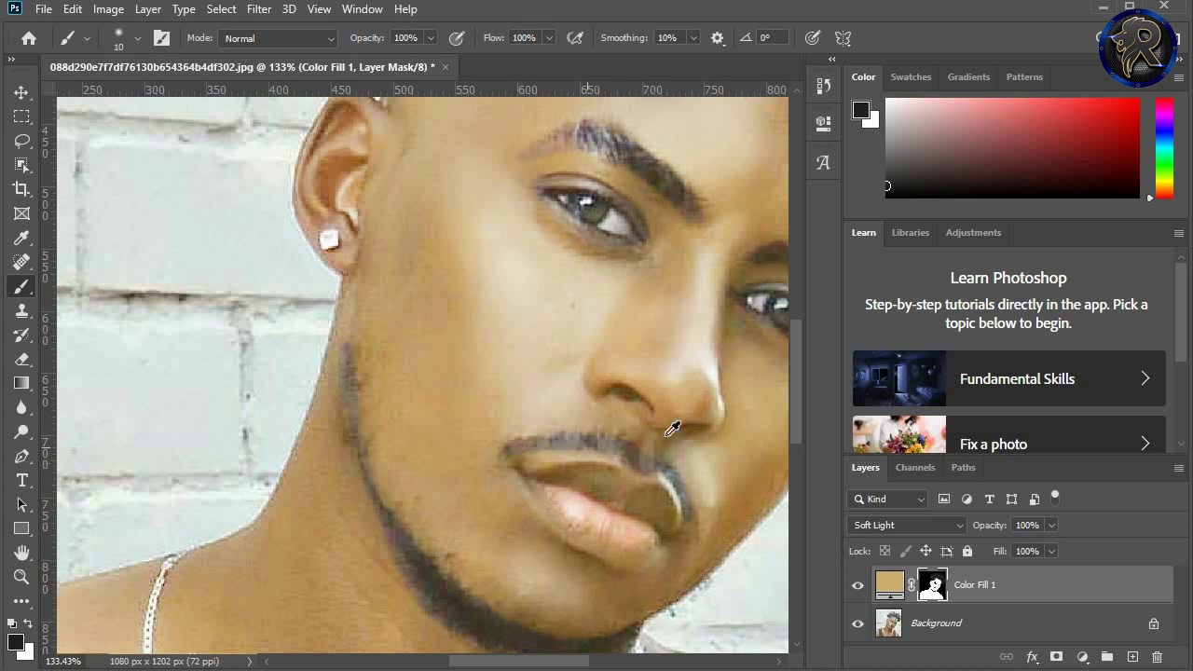
pyautogui.scroll(-5, 674, 425)
pyautogui.moveTo(560, 663); pyautogui.dragTo(598, 663)
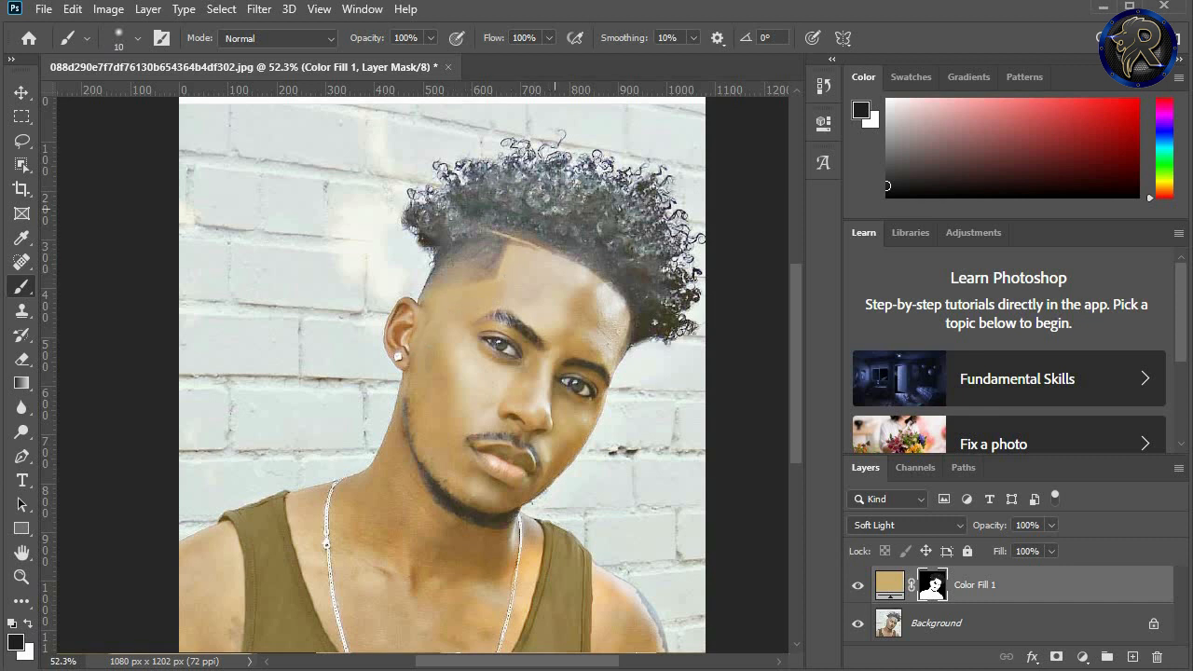
# Step: Check the mask as a red overlay and mask the tint off the whole tank top with a 35 px soft brush
pyautogui.press('\\')
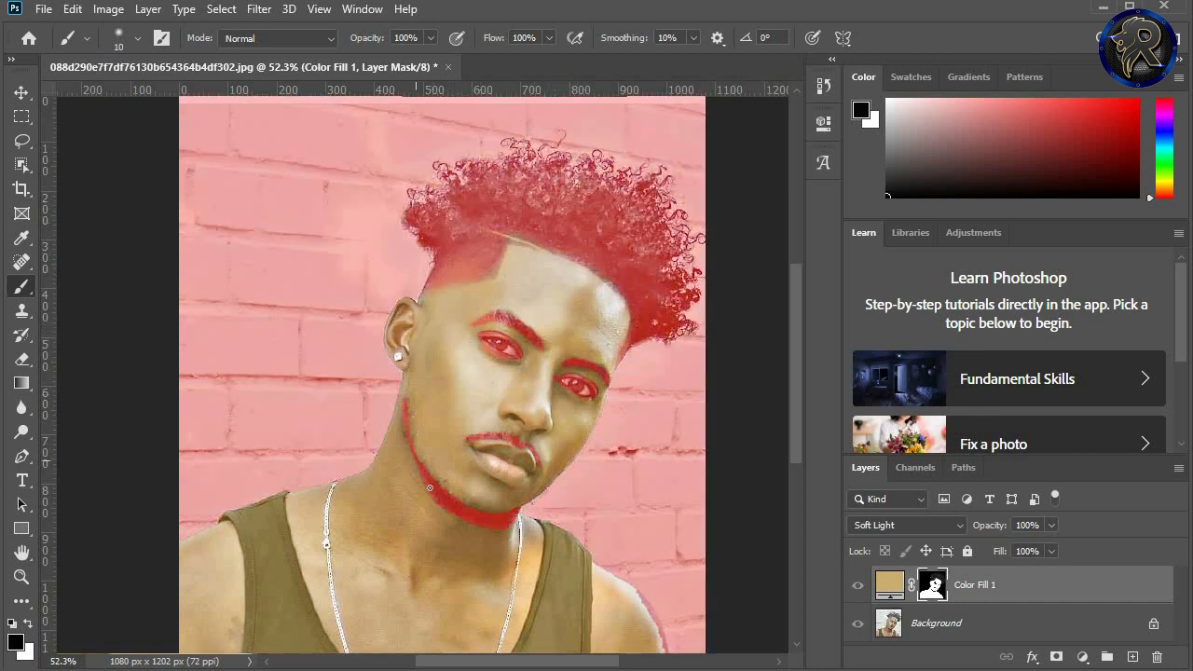
pyautogui.press('\\')
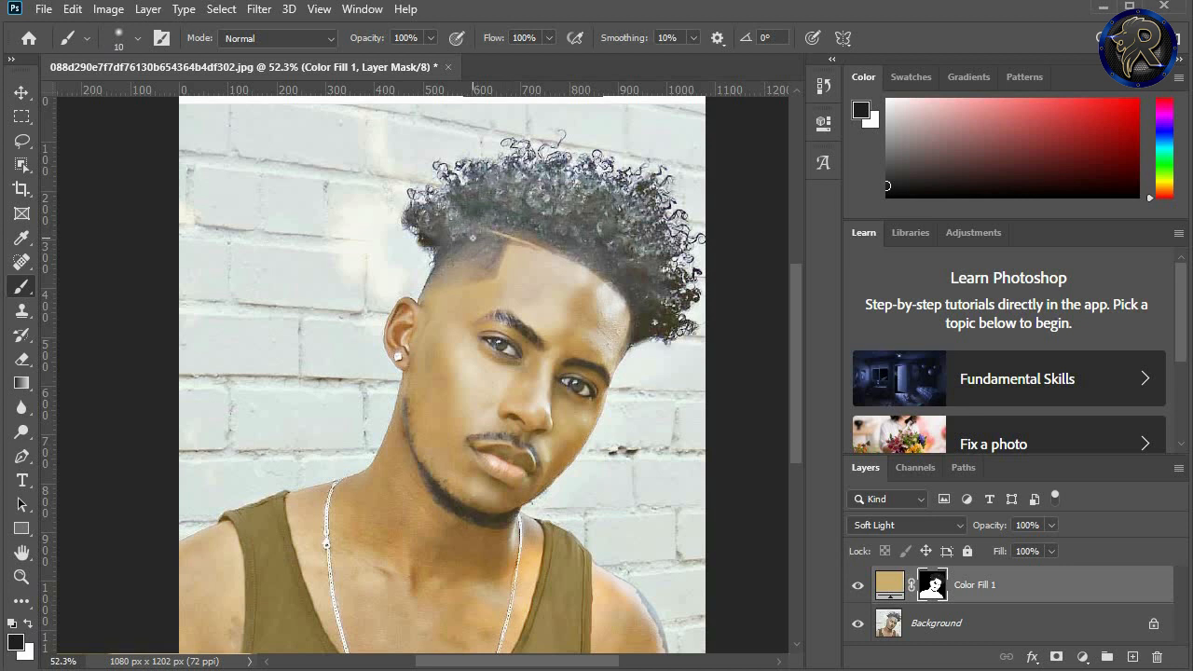
pyautogui.press('\\')
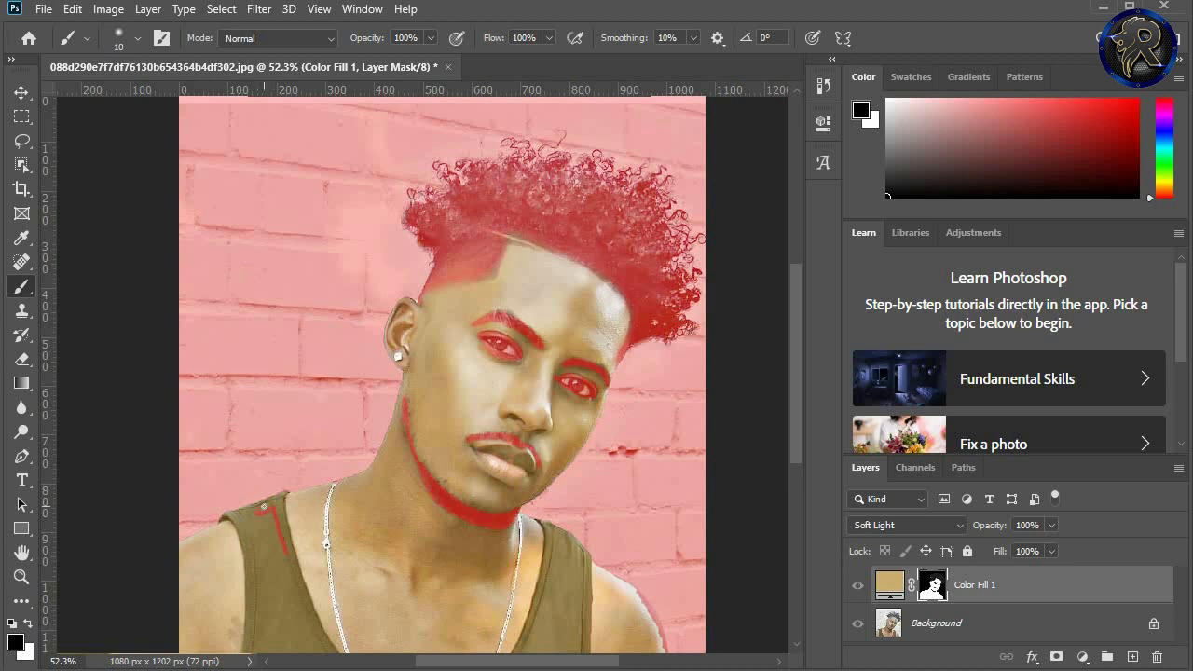
pyautogui.press('\\')
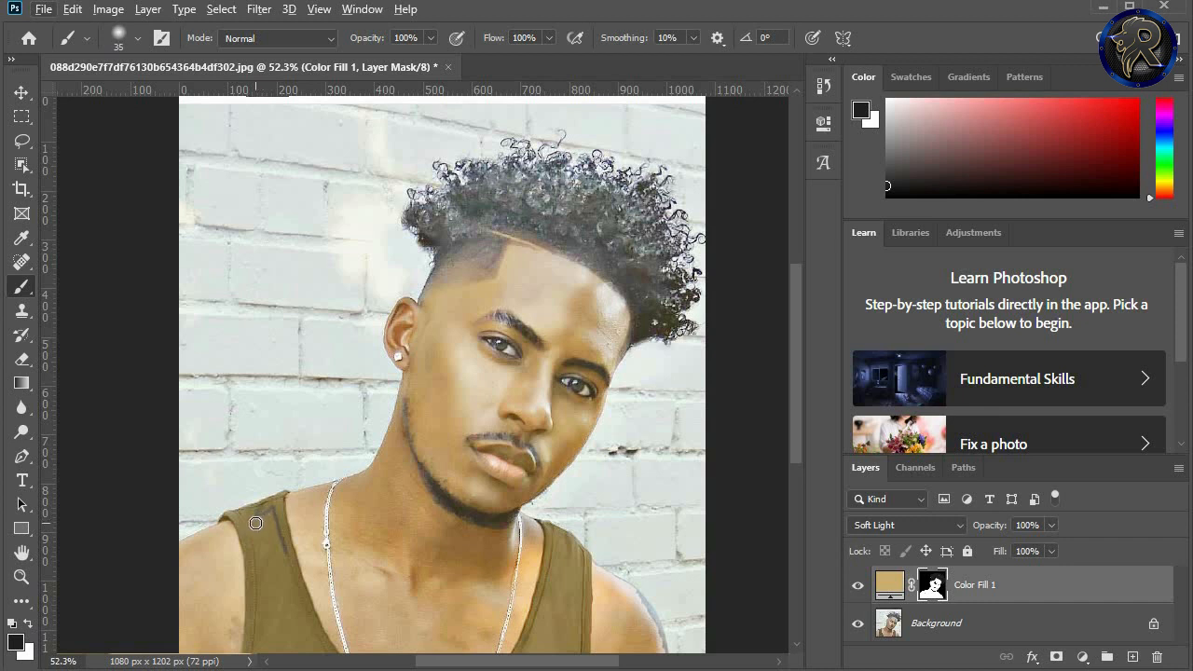
pyautogui.moveTo(247, 531)
pyautogui.mouseDown()
pyautogui.moveTo(261, 642)
pyautogui.moveTo(265, 522)
pyautogui.moveTo(279, 565)
pyautogui.moveTo(275, 492)
pyautogui.mouseUp()
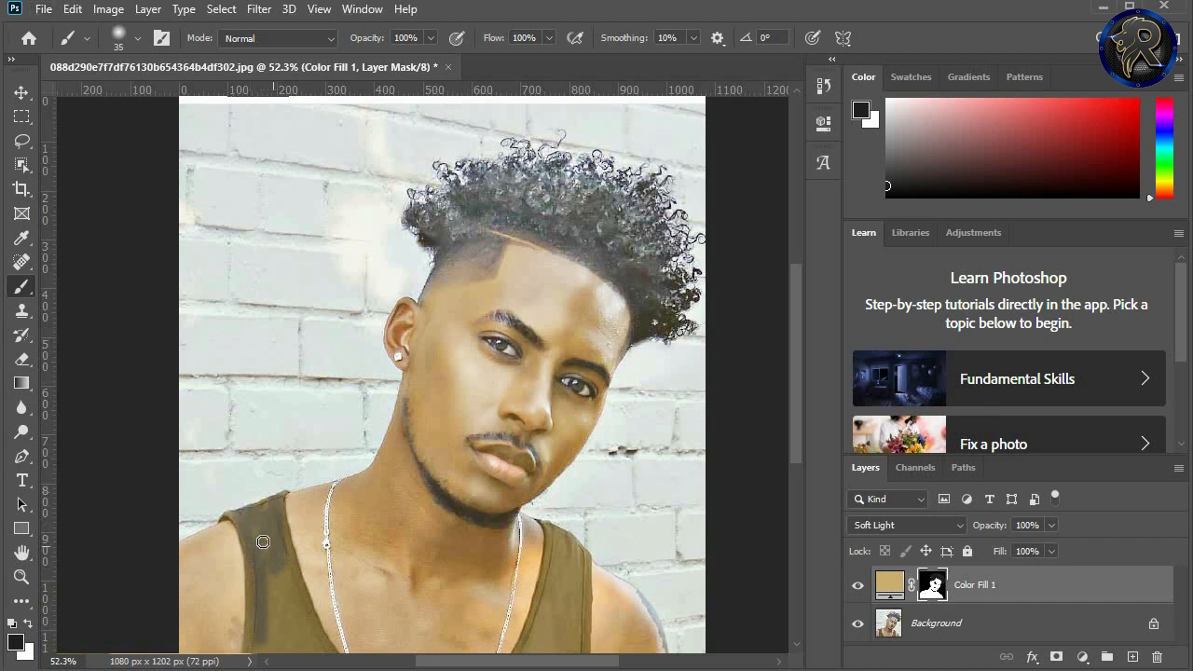
pyautogui.moveTo(263, 541)
pyautogui.mouseDown()
pyautogui.moveTo(278, 624)
pyautogui.moveTo(272, 552)
pyautogui.moveTo(289, 625)
pyautogui.moveTo(282, 560)
pyautogui.moveTo(319, 652)
pyautogui.moveTo(291, 617)
pyautogui.moveTo(263, 655)
pyautogui.moveTo(262, 624)
pyautogui.moveTo(250, 656)
pyautogui.moveTo(255, 629)
pyautogui.moveTo(284, 646)
pyautogui.mouseUp()
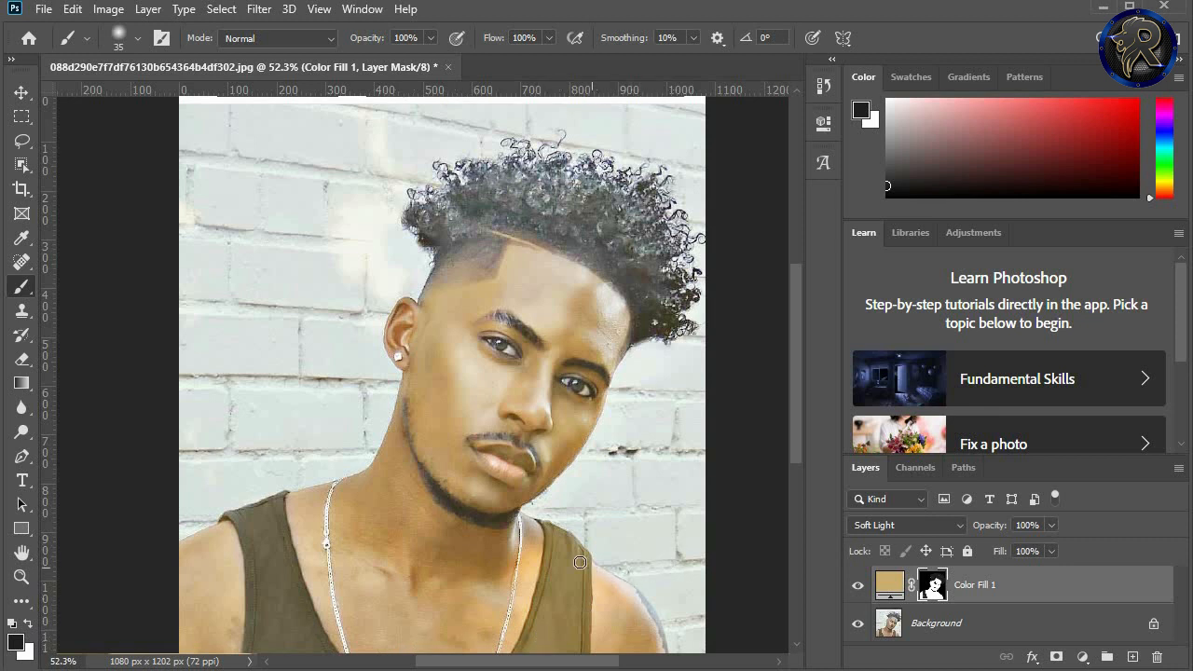
pyautogui.moveTo(577, 583)
pyautogui.mouseDown()
pyautogui.moveTo(595, 562)
pyautogui.moveTo(588, 547)
pyautogui.moveTo(586, 618)
pyautogui.moveTo(578, 529)
pyautogui.moveTo(570, 609)
pyautogui.moveTo(552, 549)
pyautogui.moveTo(555, 577)
pyautogui.mouseUp()
pyautogui.moveTo(566, 558)
pyautogui.mouseDown()
pyautogui.moveTo(549, 609)
pyautogui.moveTo(544, 568)
pyautogui.moveTo(543, 612)
pyautogui.moveTo(512, 659)
pyautogui.moveTo(545, 617)
pyautogui.moveTo(553, 592)
pyautogui.moveTo(534, 626)
pyautogui.moveTo(543, 594)
pyautogui.moveTo(543, 639)
pyautogui.moveTo(563, 604)
pyautogui.moveTo(574, 647)
pyautogui.moveTo(574, 624)
pyautogui.moveTo(574, 653)
pyautogui.moveTo(547, 655)
pyautogui.moveTo(576, 641)
pyautogui.moveTo(544, 657)
pyautogui.moveTo(567, 629)
pyautogui.mouseUp()
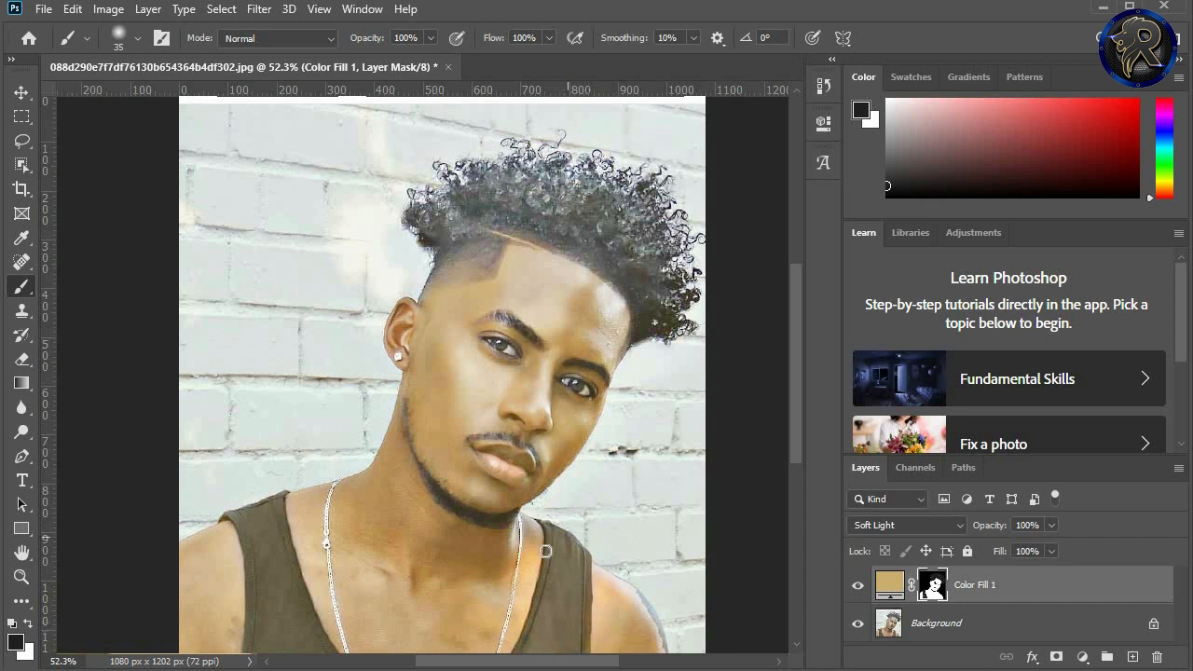
pyautogui.moveTo(546, 551)
pyautogui.mouseDown()
pyautogui.moveTo(545, 514)
pyautogui.moveTo(575, 620)
pyautogui.moveTo(529, 652)
pyautogui.mouseUp()
# Step: Change the Color Fill 1 layer's colour to the light cream ffe3a6
pyautogui.click(885, 584)
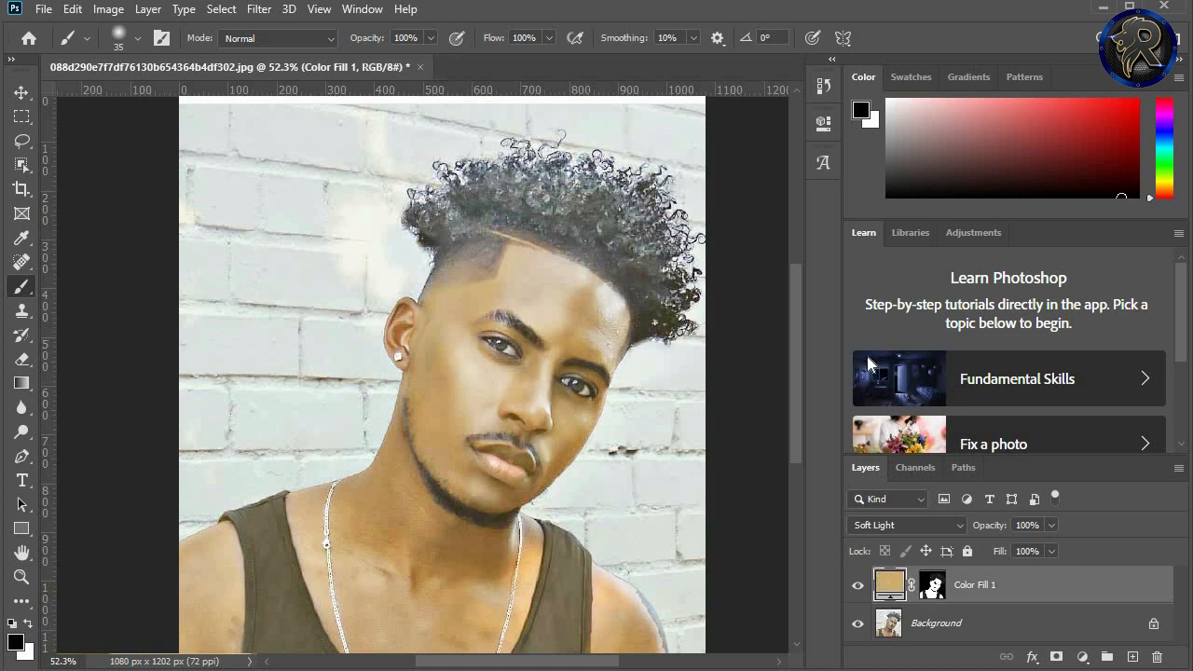
pyautogui.doubleClick(889, 583)
pyautogui.moveTo(833, 258); pyautogui.dragTo(782, 177)
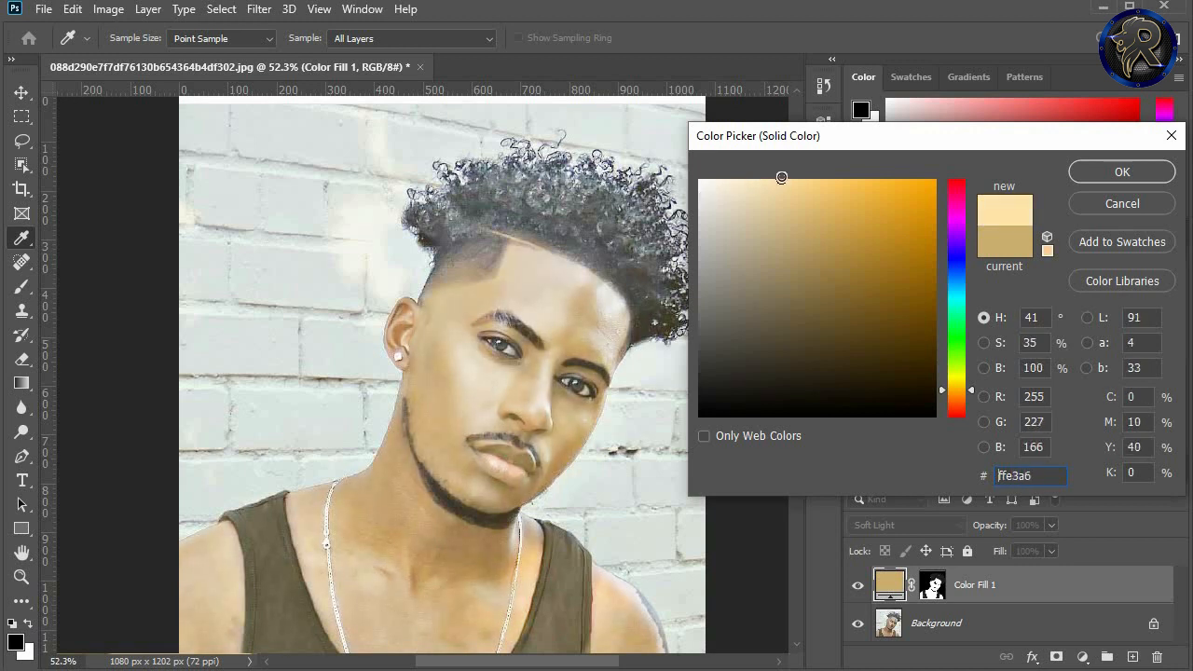